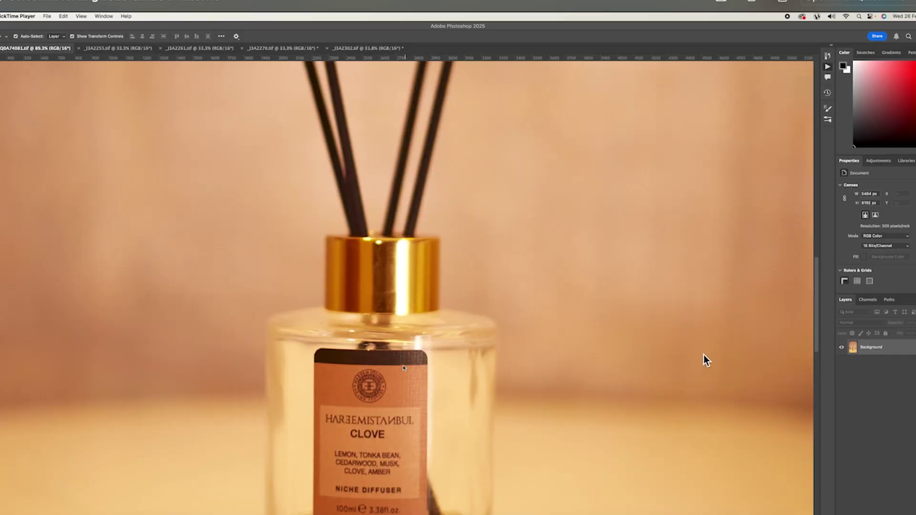
# - Select the diffuser bottle and its reeds automatically with Select Subject
pyautogui.scroll(-4, 404, 367)
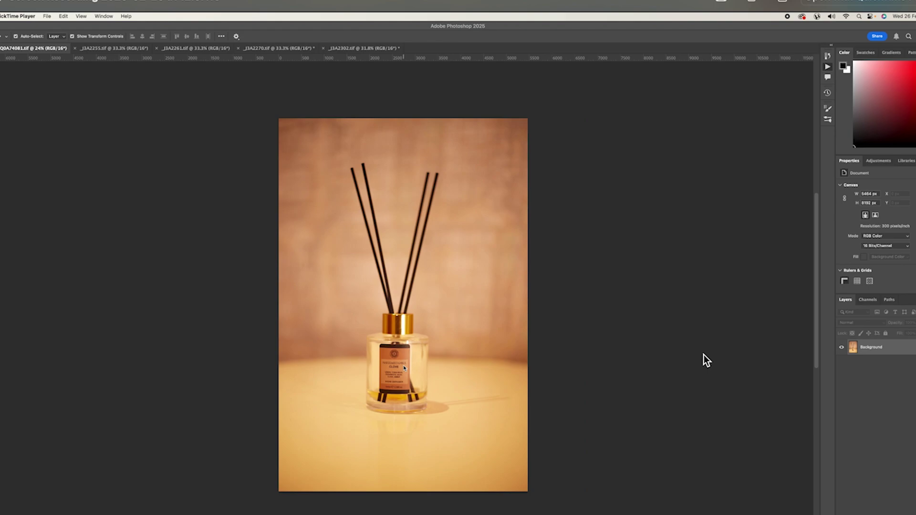
pyautogui.scroll(4, 404, 367)
pyautogui.scroll(-5, 404, 366)
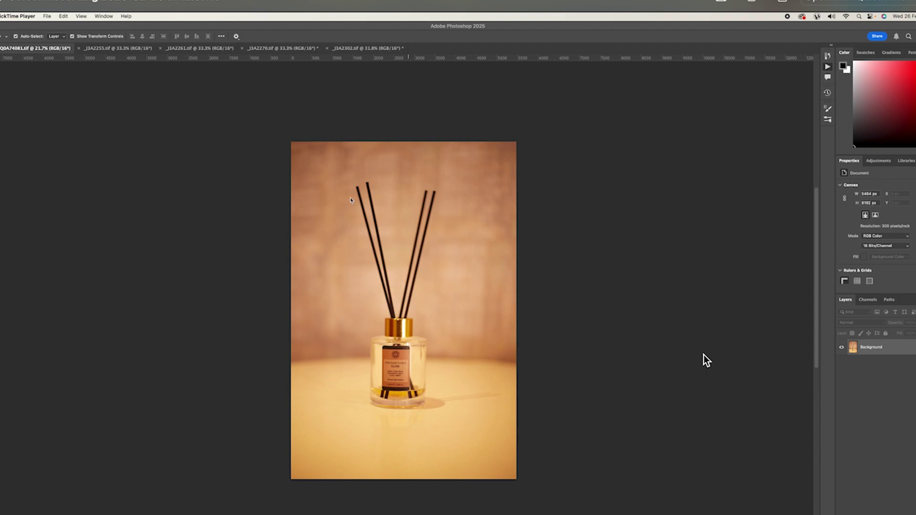
pyautogui.click(398, 213)
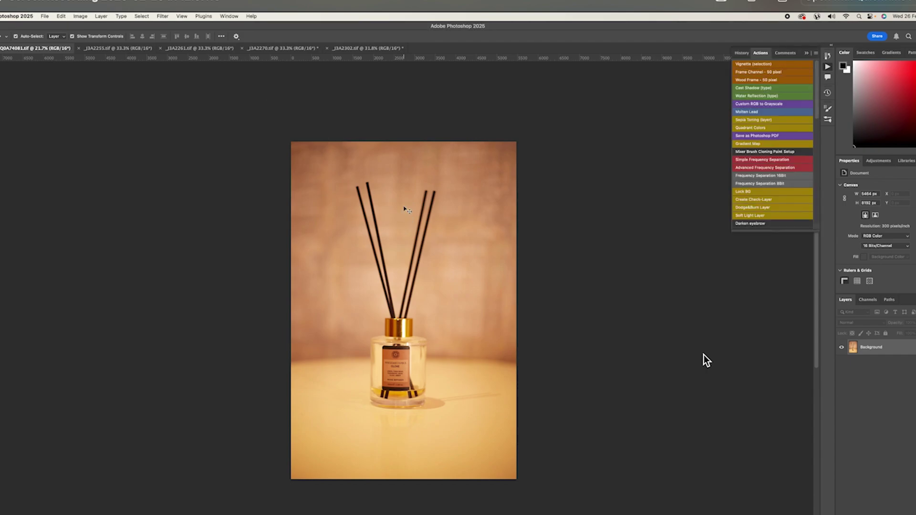
pyautogui.press('w')
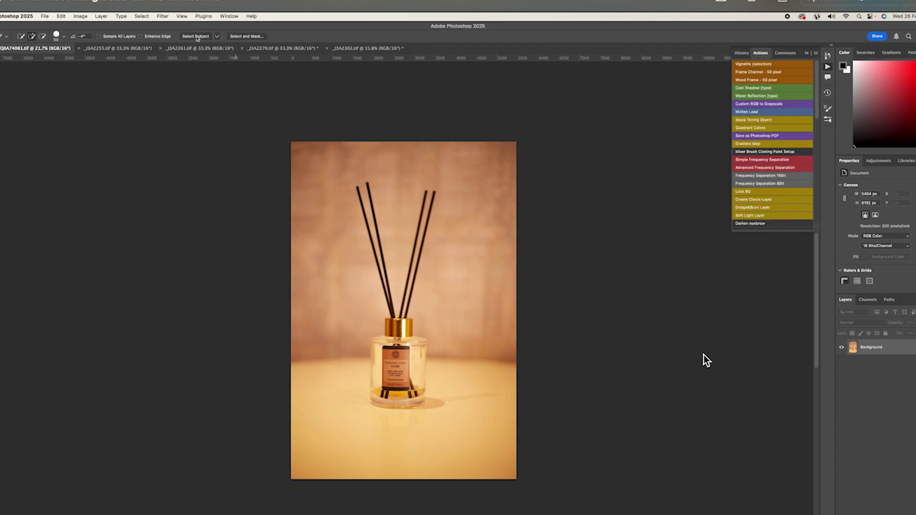
pyautogui.click(196, 36)
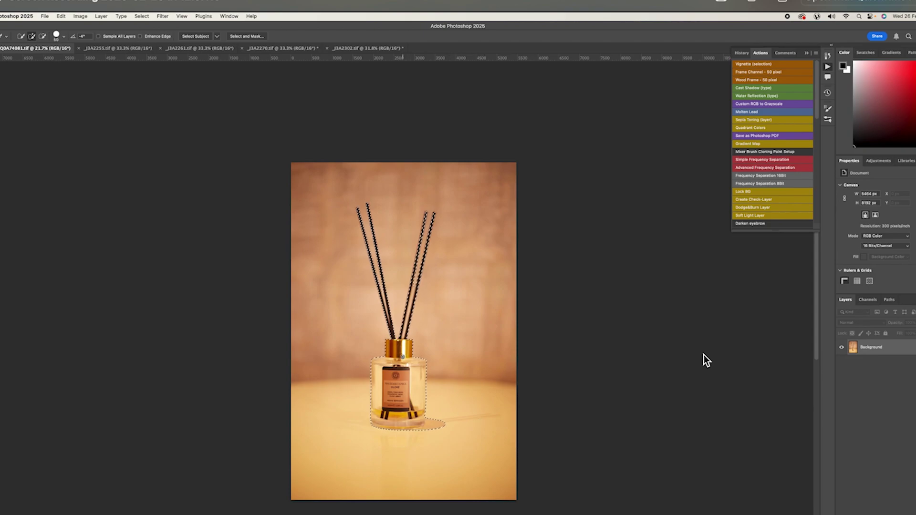
# - Subtract the background gaps between the reeds from the selection using a smaller Quick Selection brush
pyautogui.scroll(-1, 703, 354)
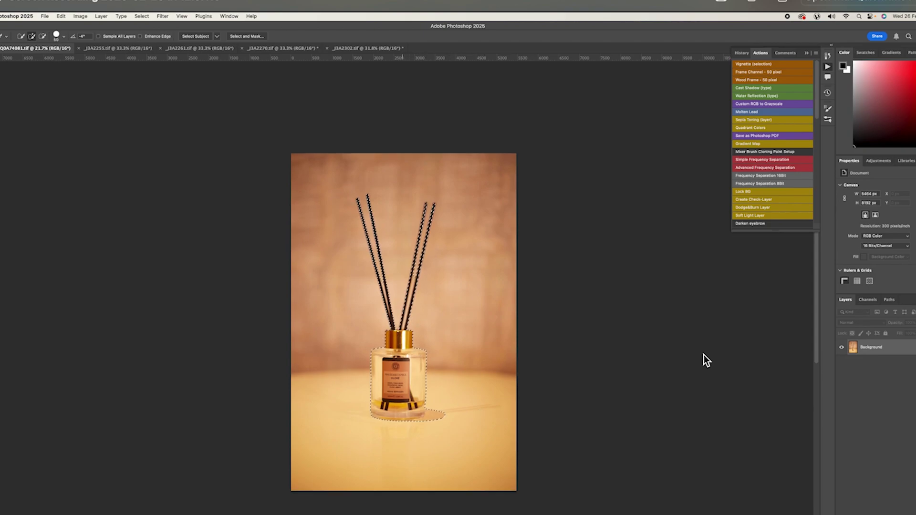
pyautogui.scroll(5, 408, 321)
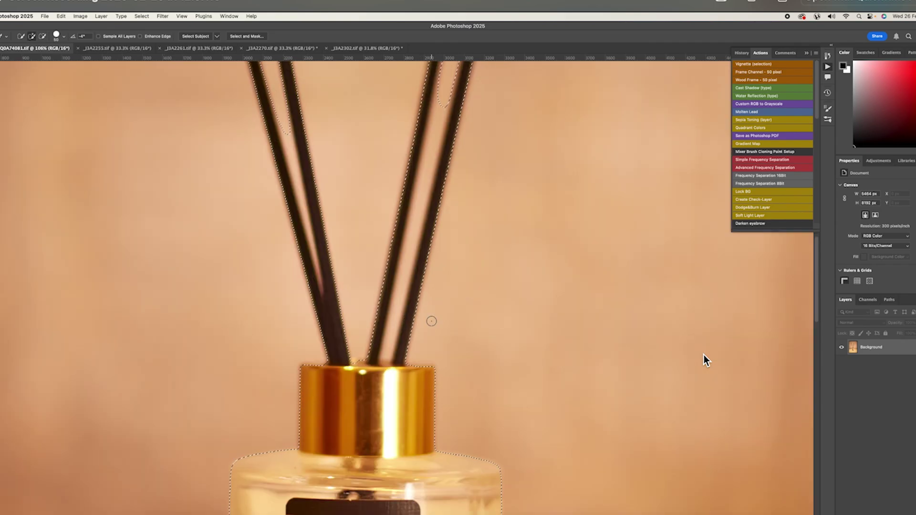
pyautogui.scroll(1, 387, 353)
pyautogui.press('[')
pyautogui.press('[')
pyautogui.press('[')
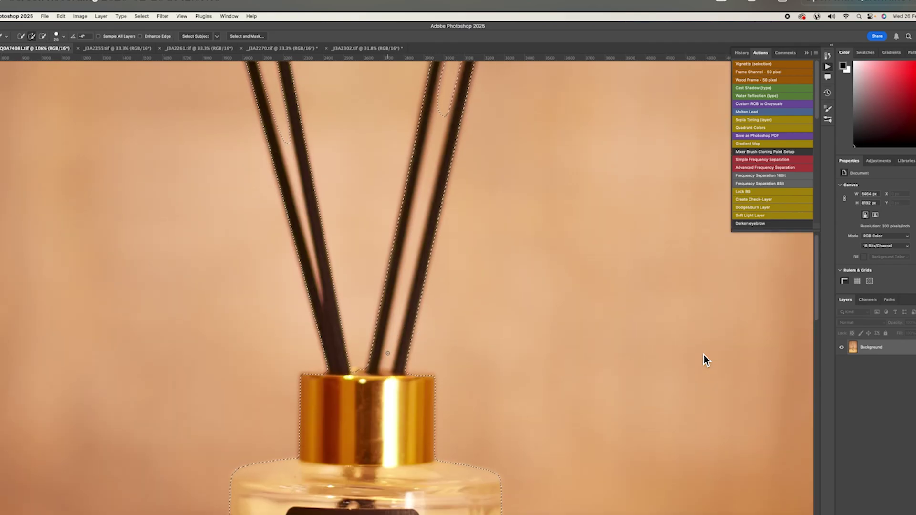
pyautogui.press('alt')
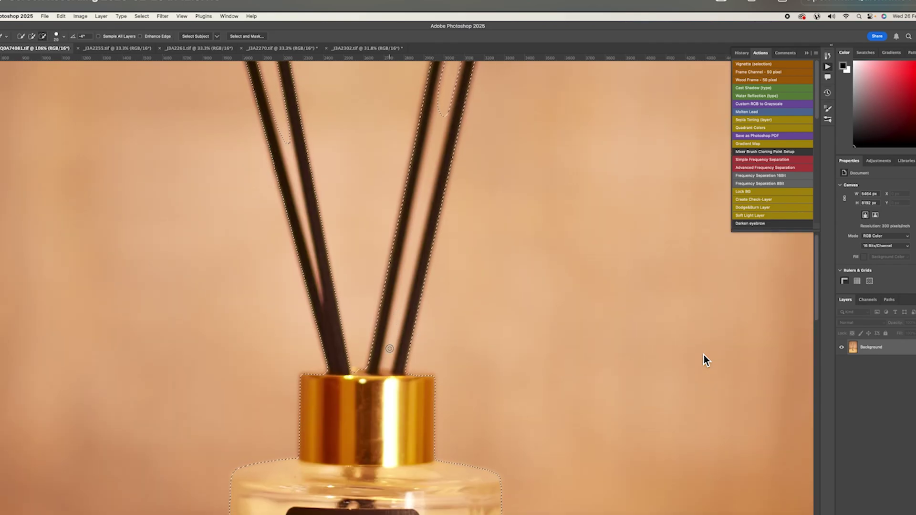
pyautogui.scroll(-3, 406, 275)
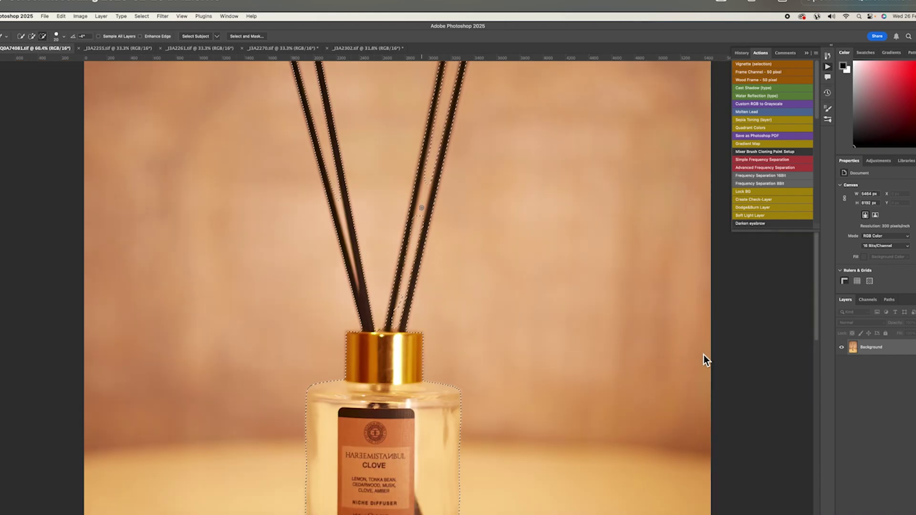
pyautogui.moveTo(422, 207); pyautogui.dragTo(427, 180)
pyautogui.moveTo(418, 240); pyautogui.dragTo(402, 295)
pyautogui.moveTo(338, 201); pyautogui.dragTo(354, 260)
pyautogui.scroll(1, 371, 267)
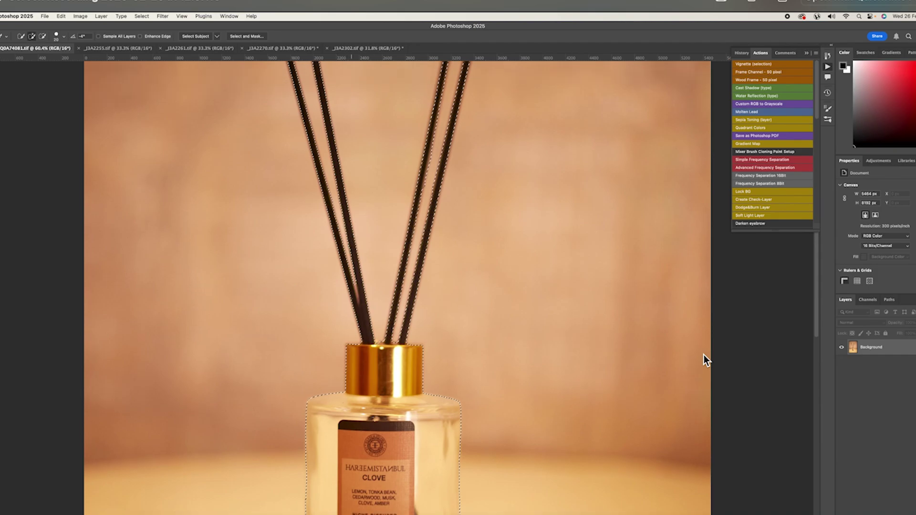
pyautogui.scroll(15, 498, 252)
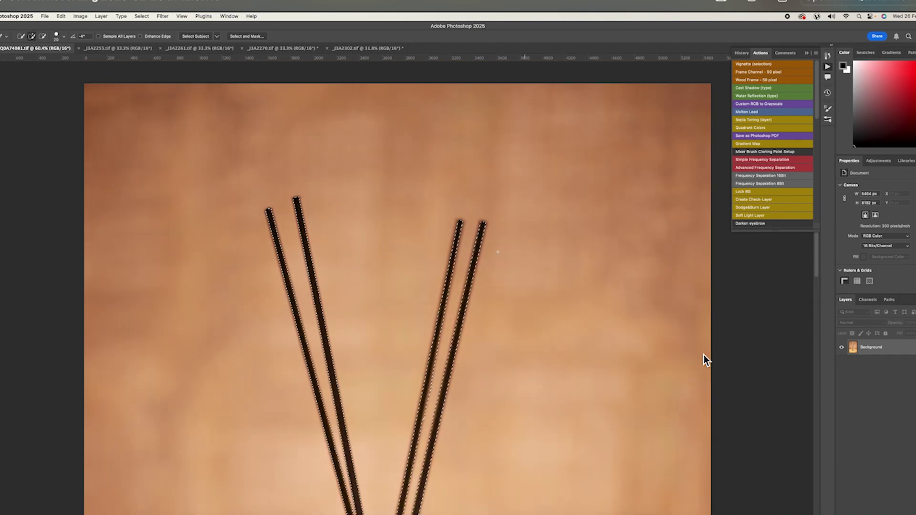
pyautogui.scroll(-5, 704, 355)
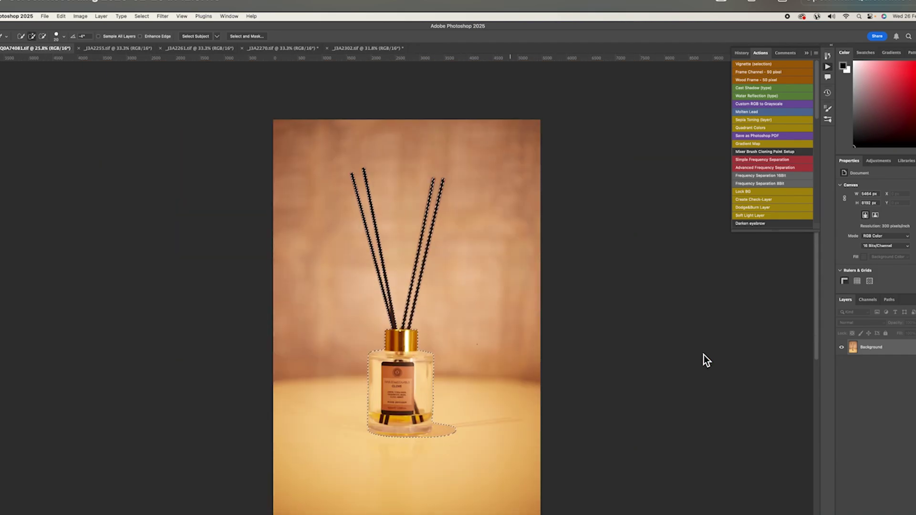
# - Feather the diffuser selection and copy its content to a new layer
pyautogui.rightClick(416, 320)
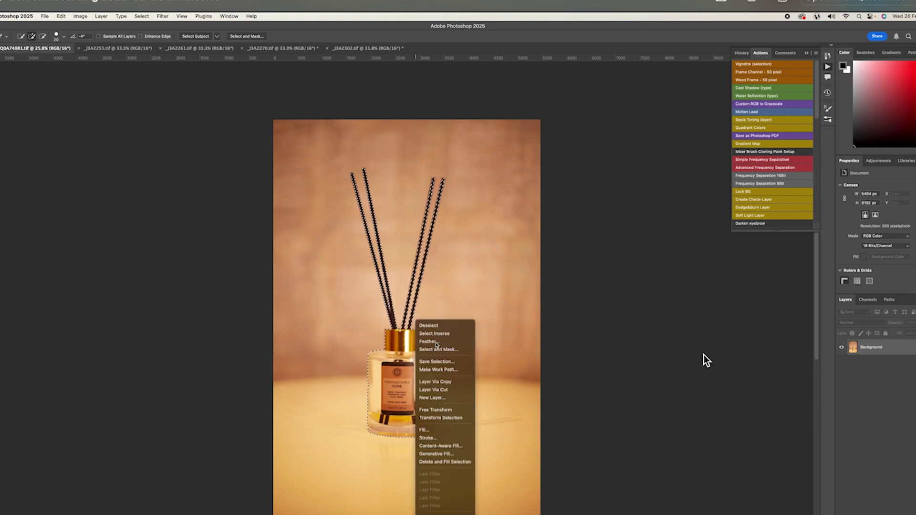
pyautogui.click(428, 342)
pyautogui.press('Return')
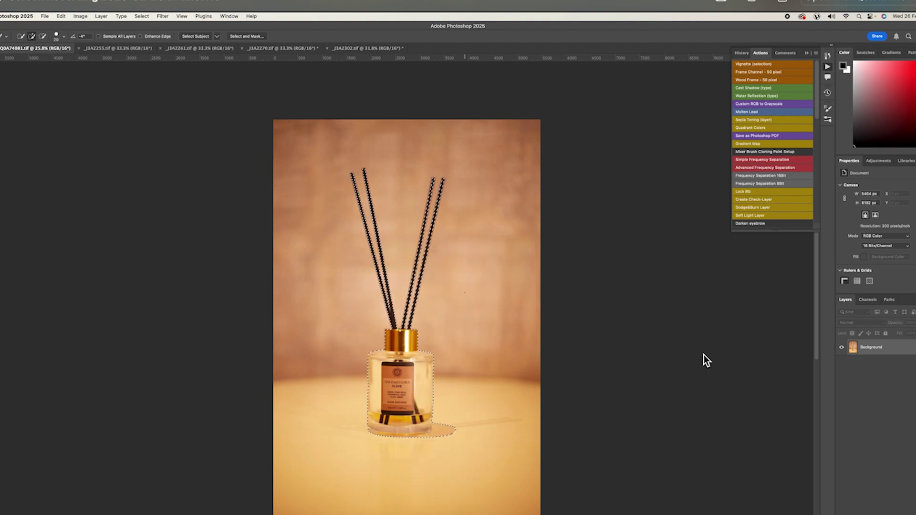
pyautogui.press('super+j')
# - Turn on the Contextual Task Bar
pyautogui.click(228, 15)
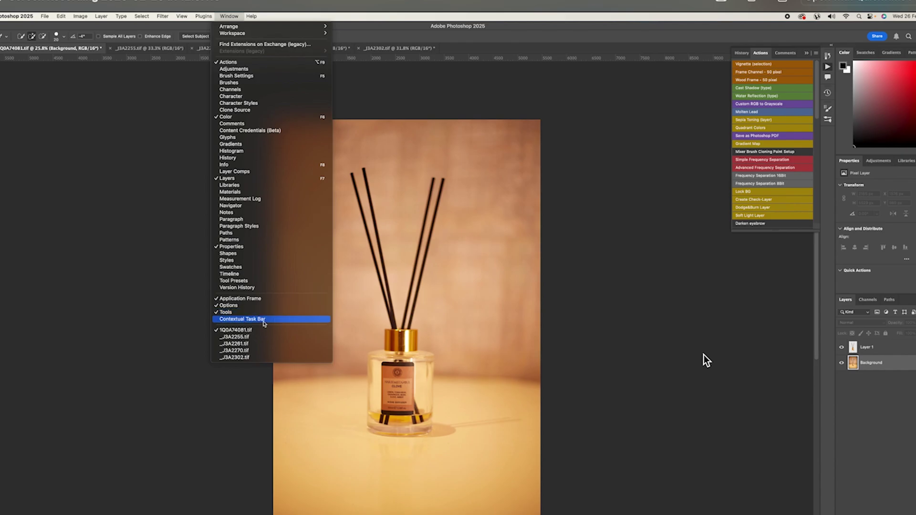
pyautogui.click(263, 322)
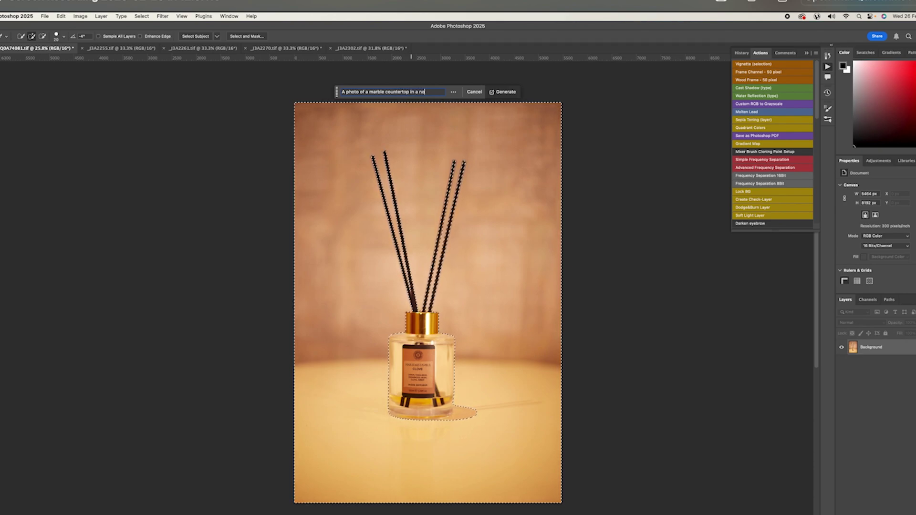
# - Complete the generative fill prompt as "A photo of a marble countertop in a nordic bathroom with plants in the background" and generate it
pyautogui.write('ic')
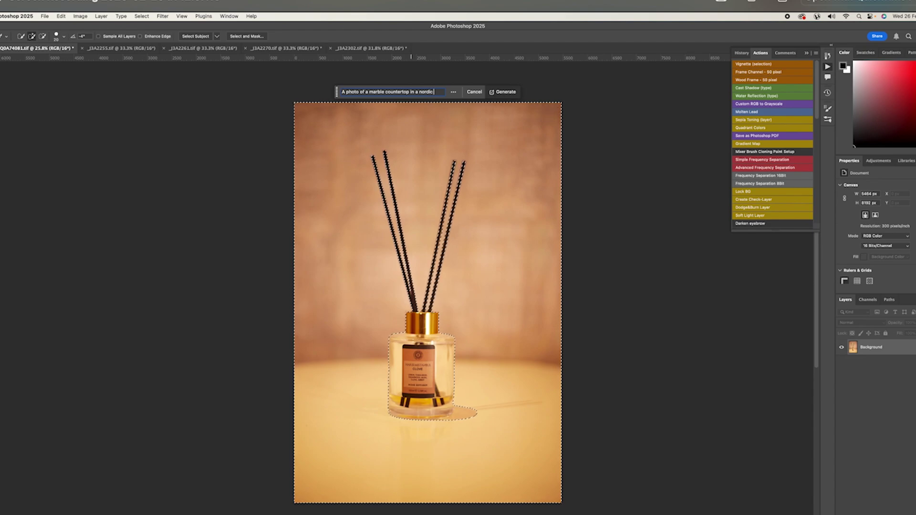
pyautogui.write(' bath')
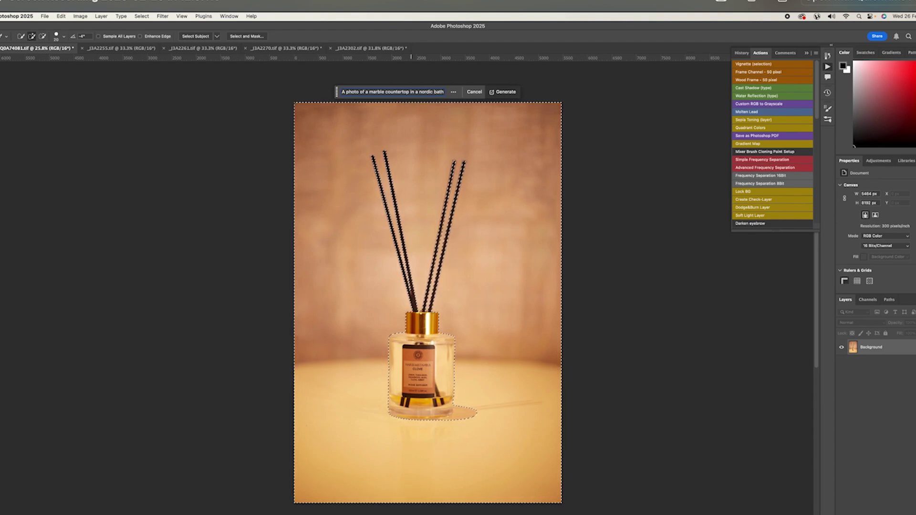
pyautogui.write('roo')
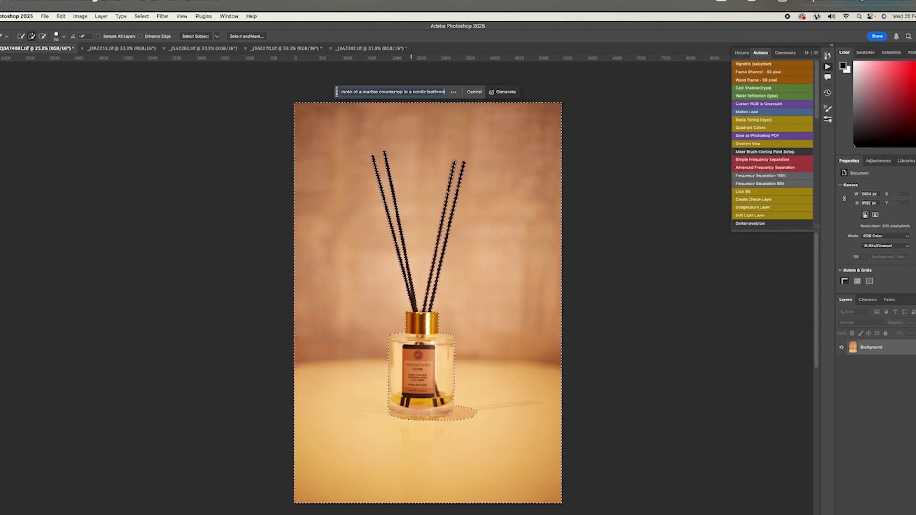
pyautogui.write('m')
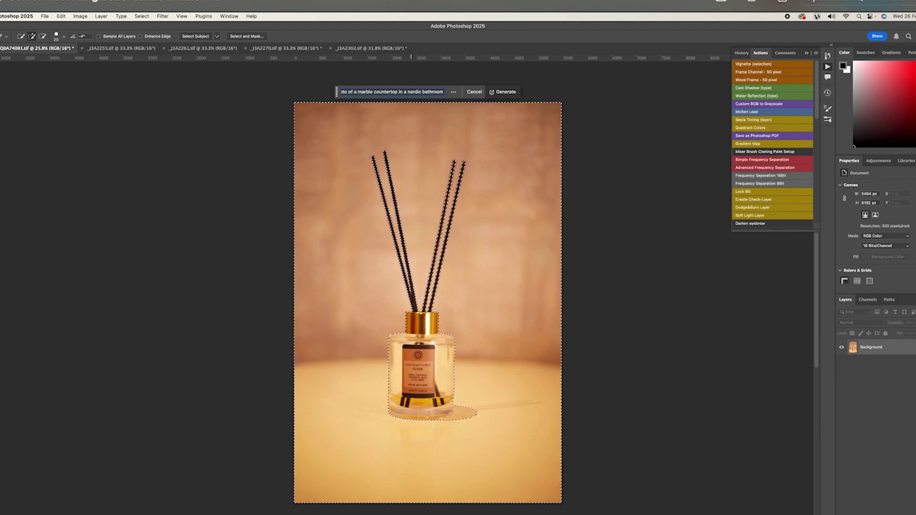
pyautogui.write(' with plants')
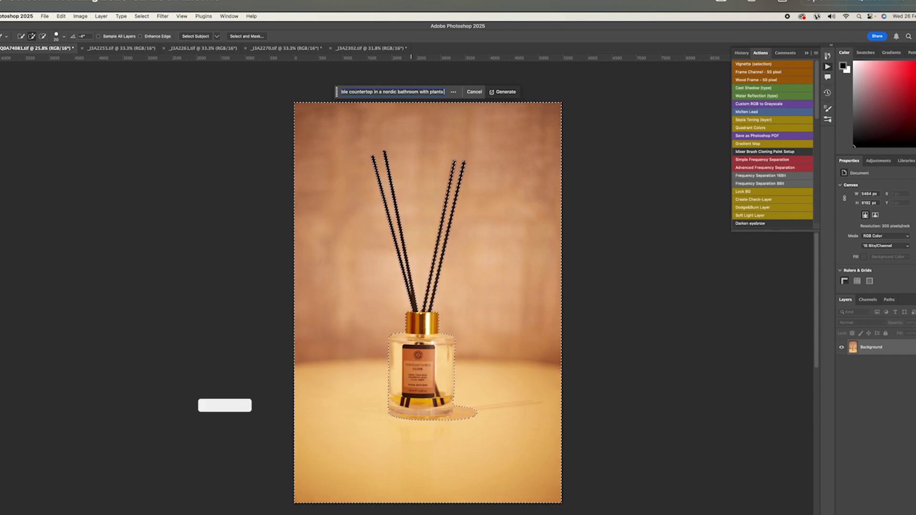
pyautogui.write(' in th')
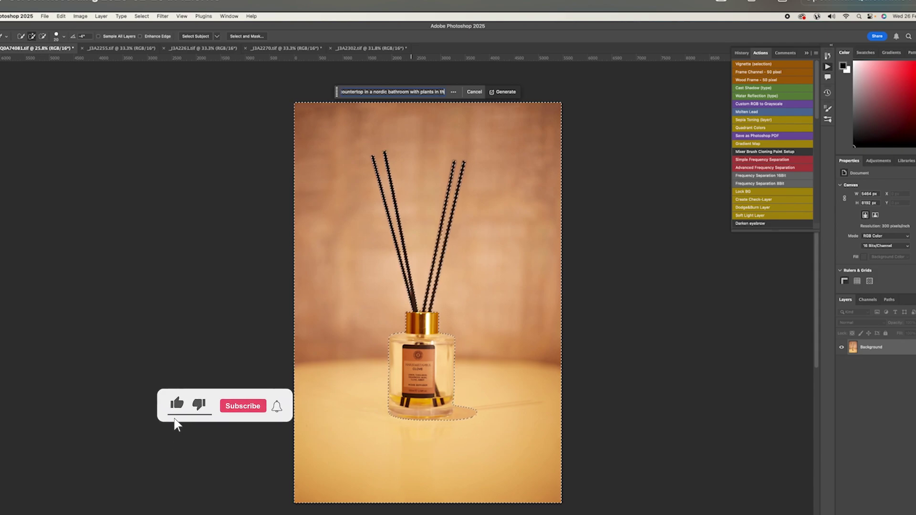
pyautogui.write('e')
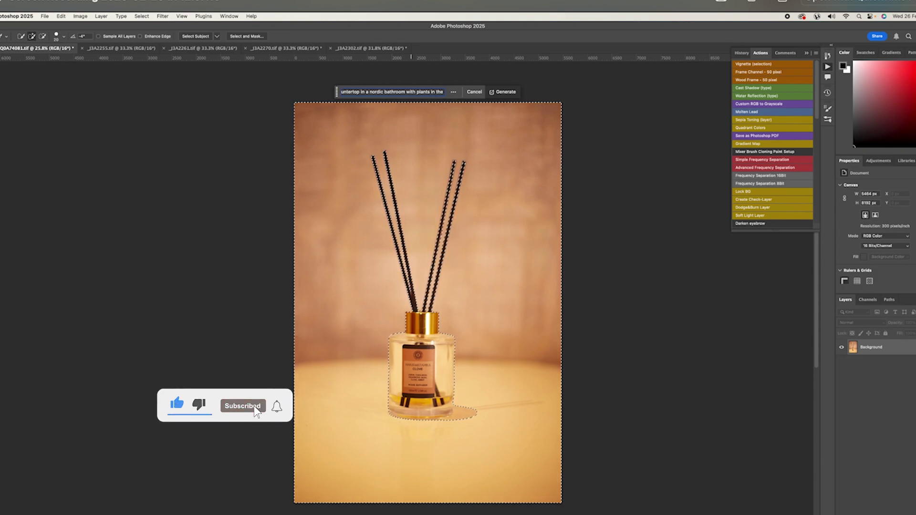
pyautogui.write(' bac')
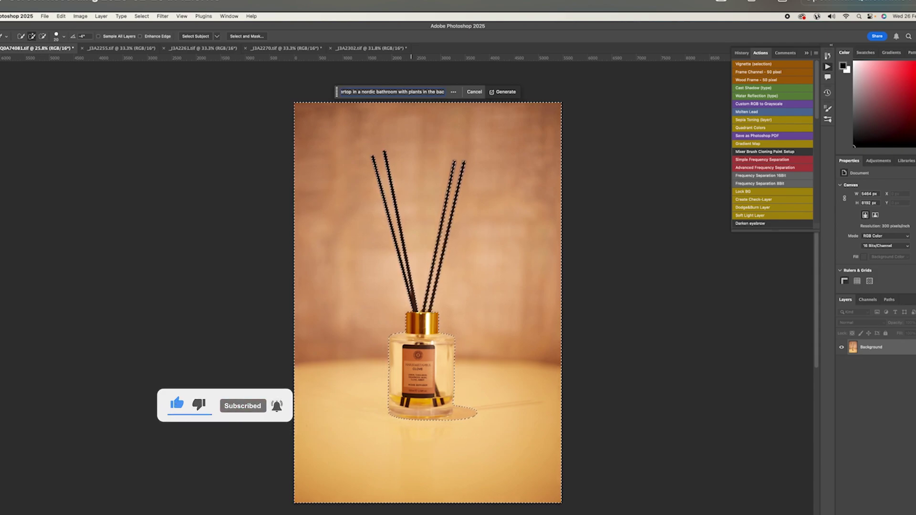
pyautogui.write('k')
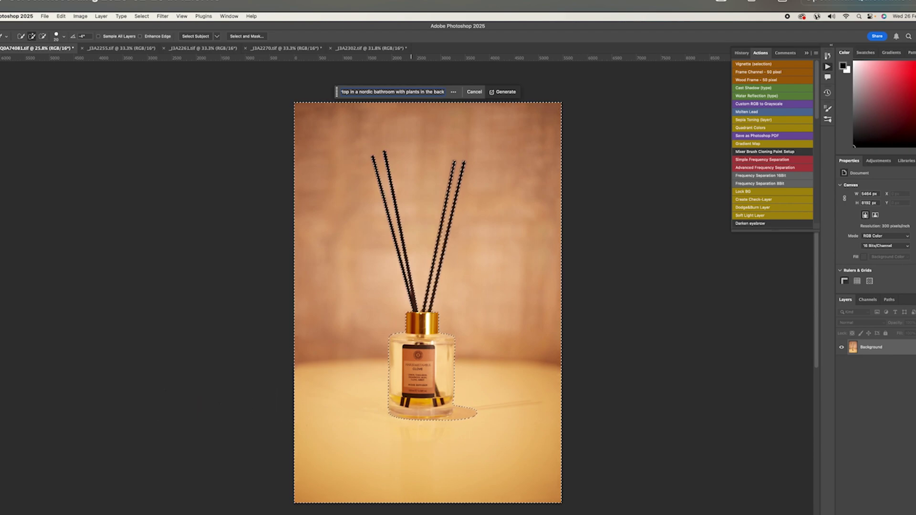
pyautogui.write('ground')
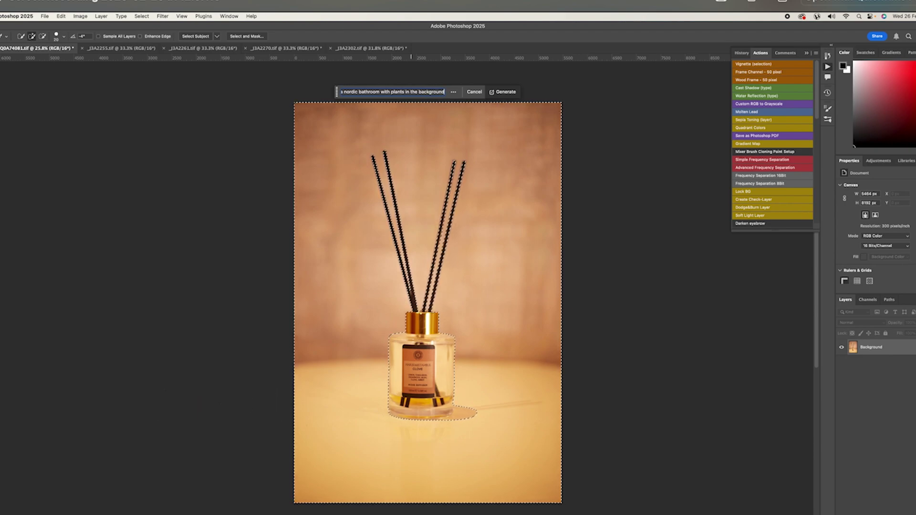
pyautogui.press('Return')
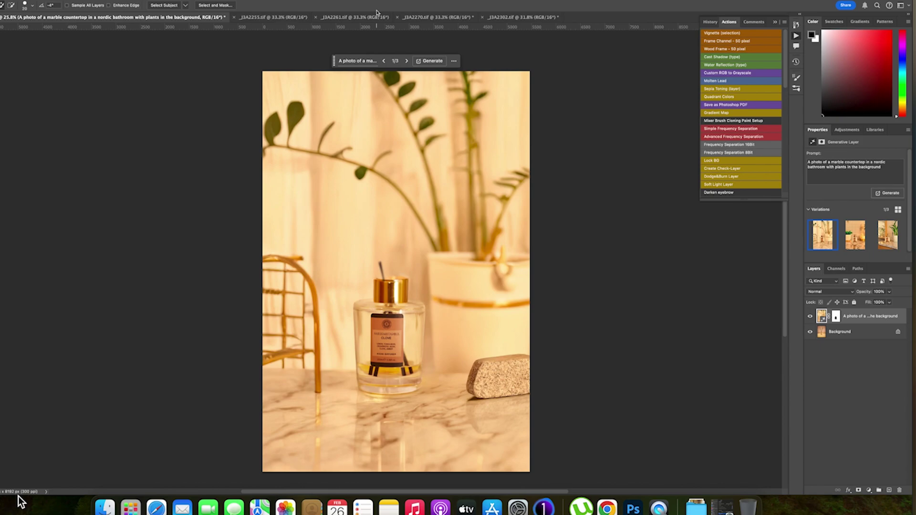
# - Compare the three generated background variations and leave the third one active
pyautogui.scroll(-2, 450, 99)
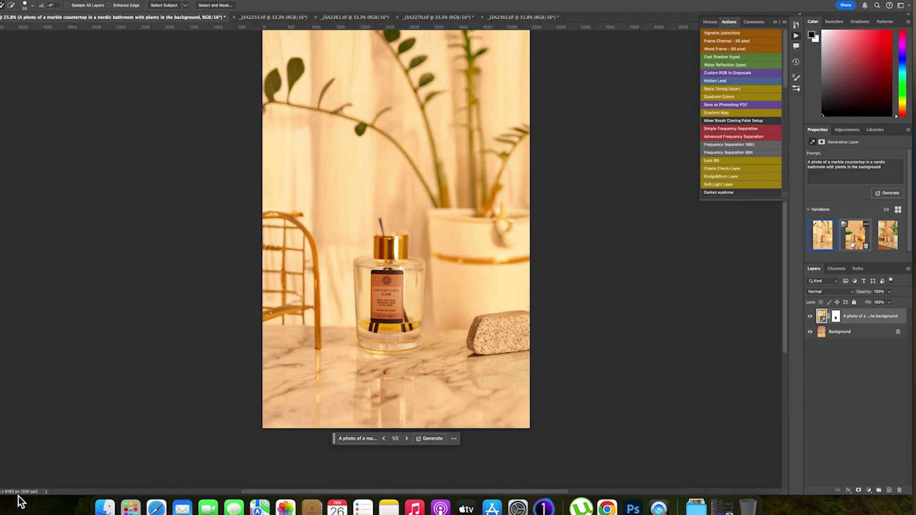
pyautogui.click(855, 235)
pyautogui.click(886, 241)
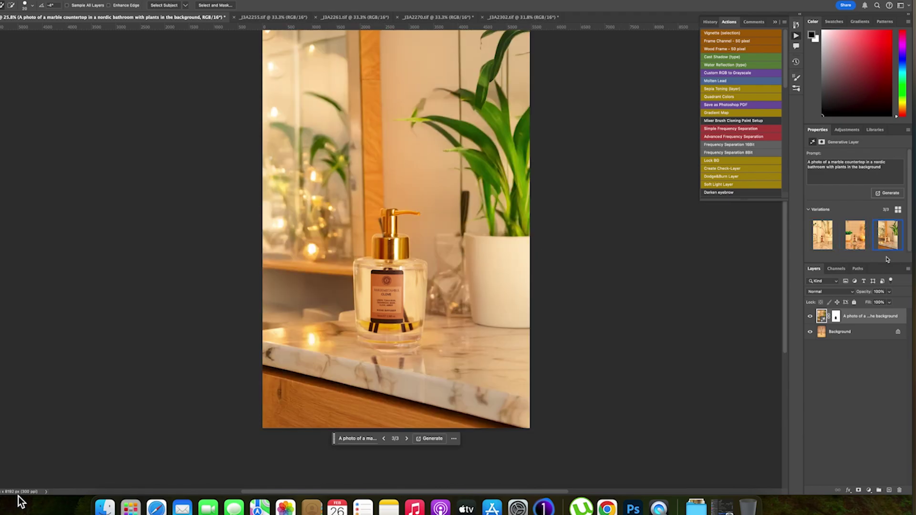
pyautogui.click(820, 239)
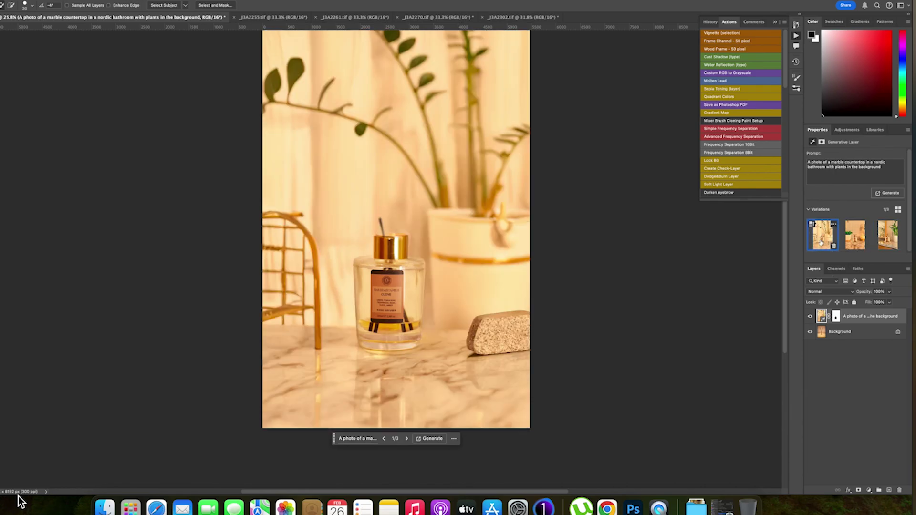
pyautogui.click(852, 237)
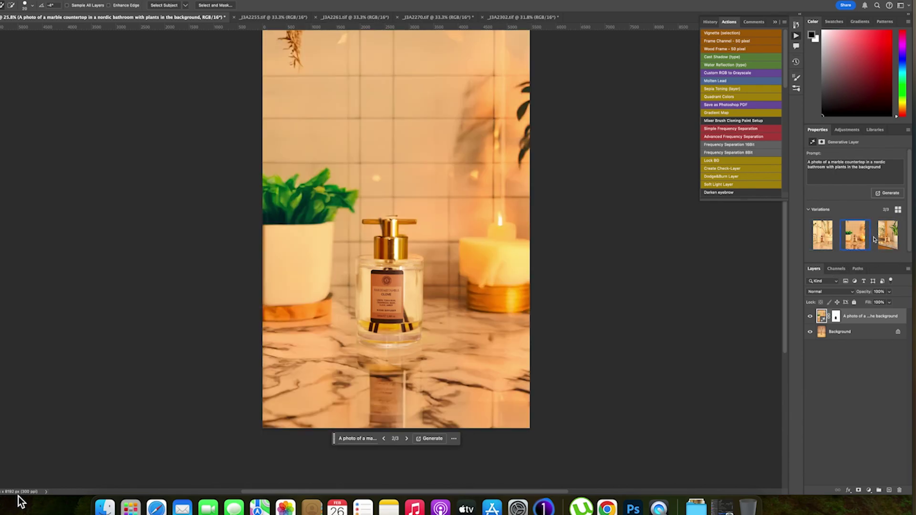
pyautogui.click(888, 236)
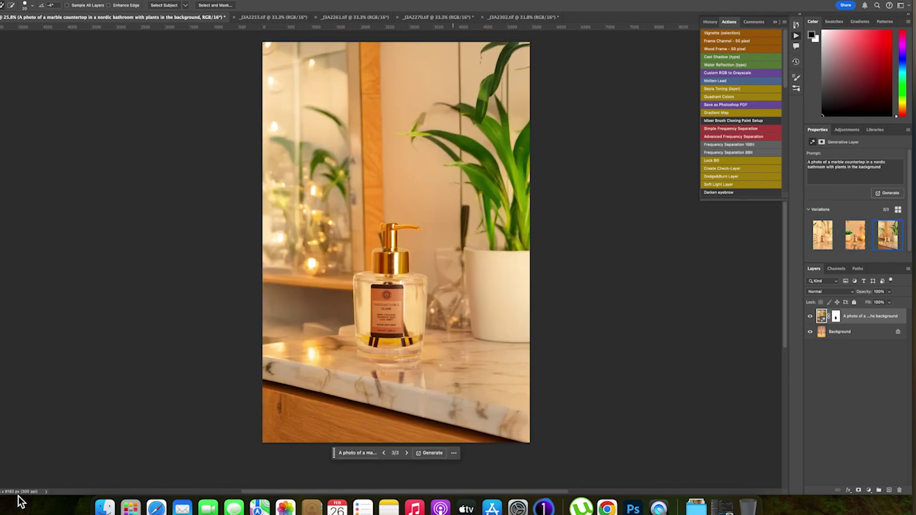
# - Generate another set of background variations from the same prompt
pyautogui.scroll(1, 454, 334)
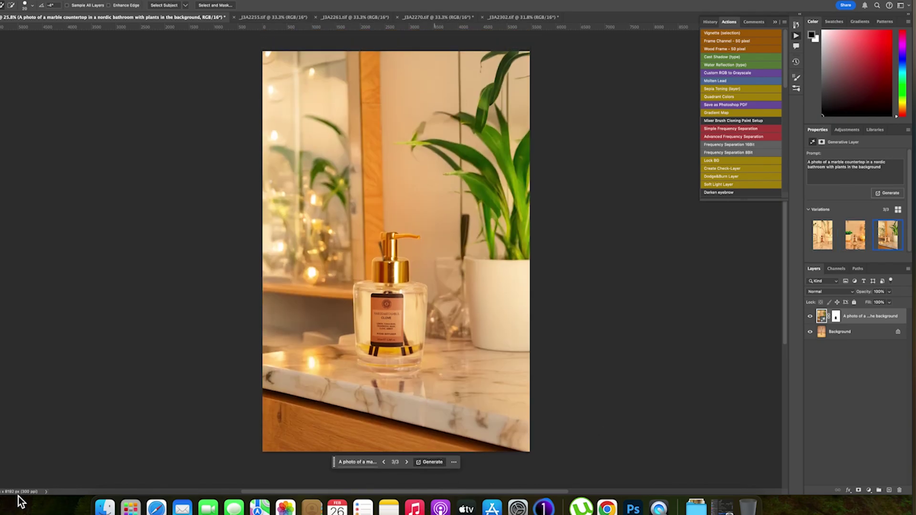
pyautogui.click(433, 462)
pyautogui.scroll(-3, 453, 462)
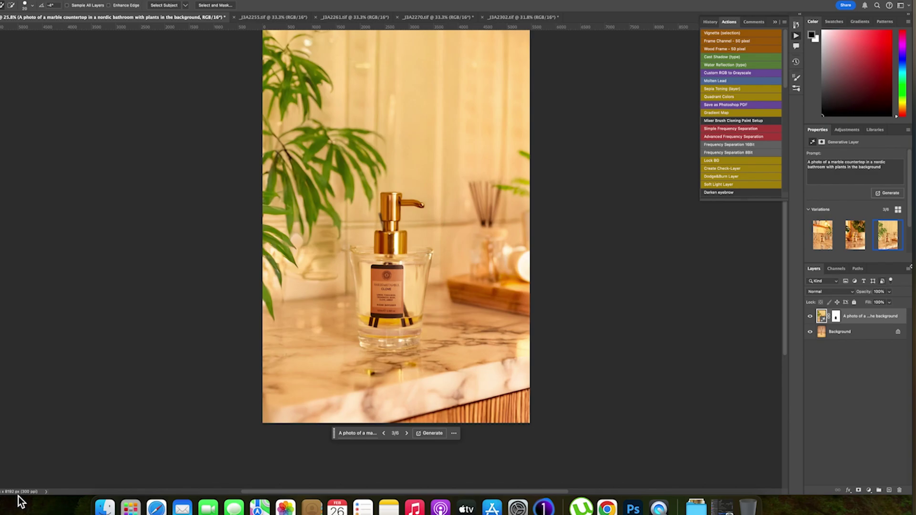
# - Compare the six generated background variations and leave the first one active
pyautogui.moveTo(855, 245)
pyautogui.click(855, 244)
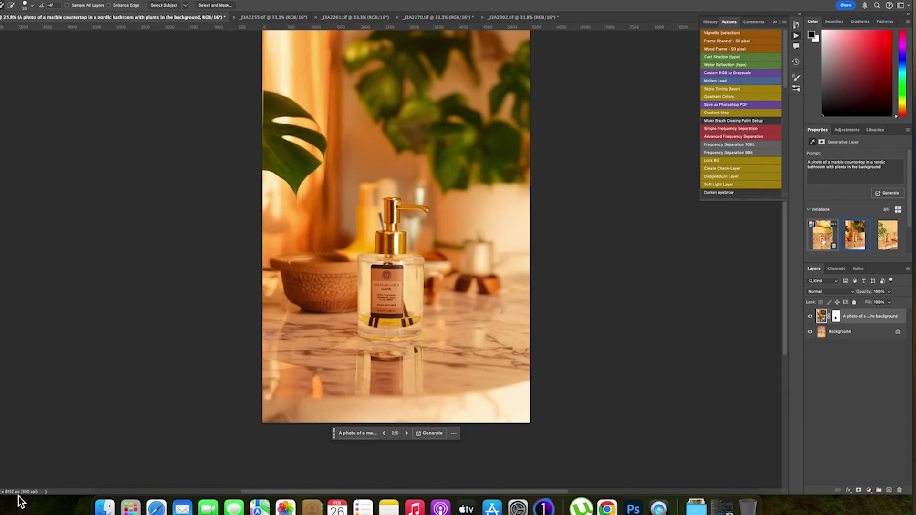
pyautogui.click(823, 241)
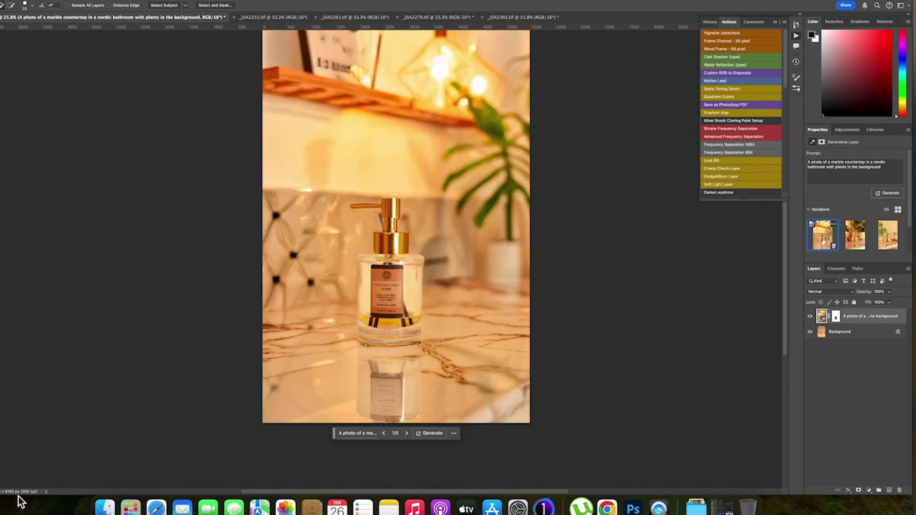
pyautogui.moveTo(858, 244)
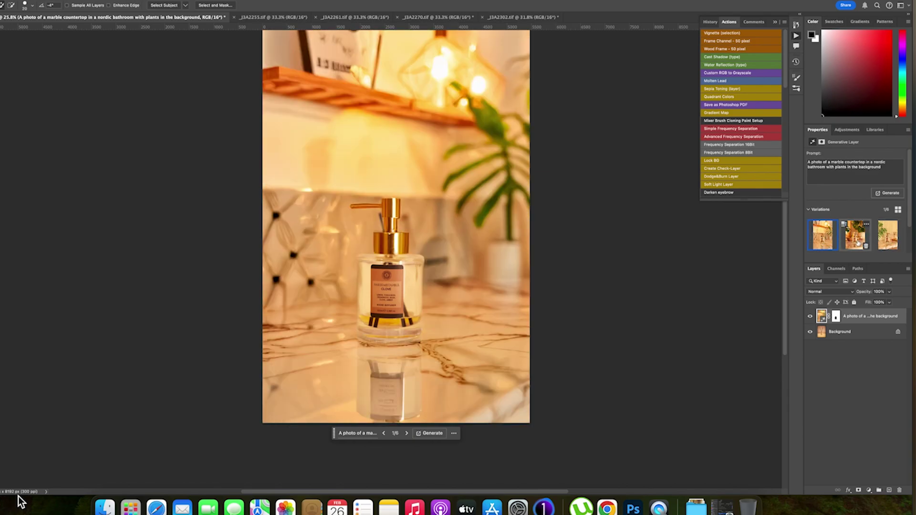
pyautogui.click(887, 236)
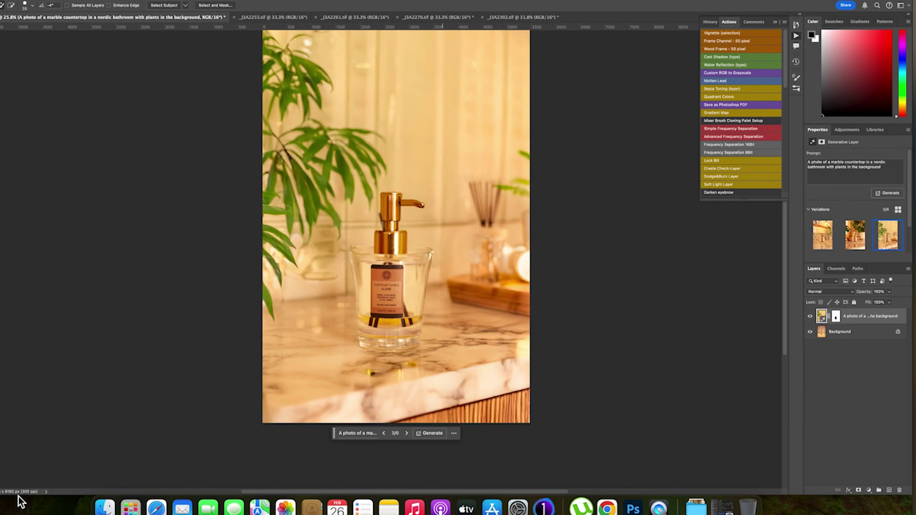
pyautogui.click(383, 433)
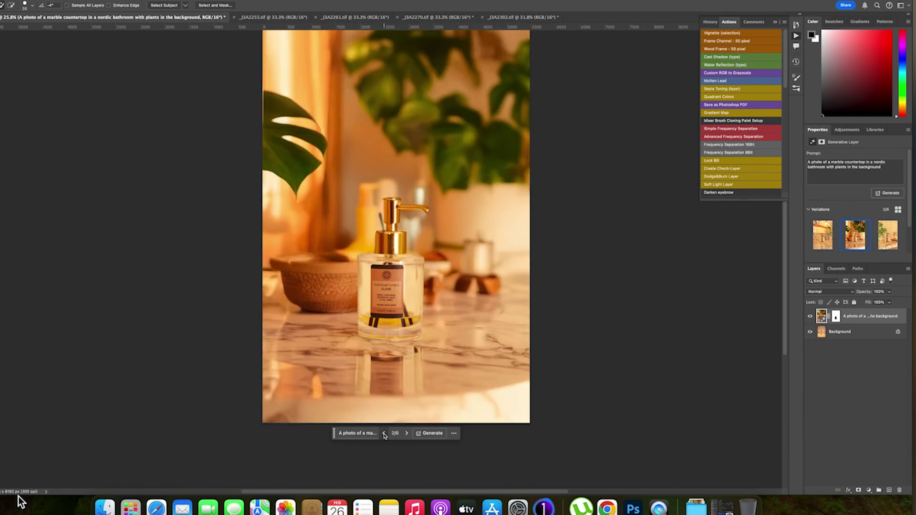
pyautogui.click(383, 433)
pyautogui.click(383, 433)
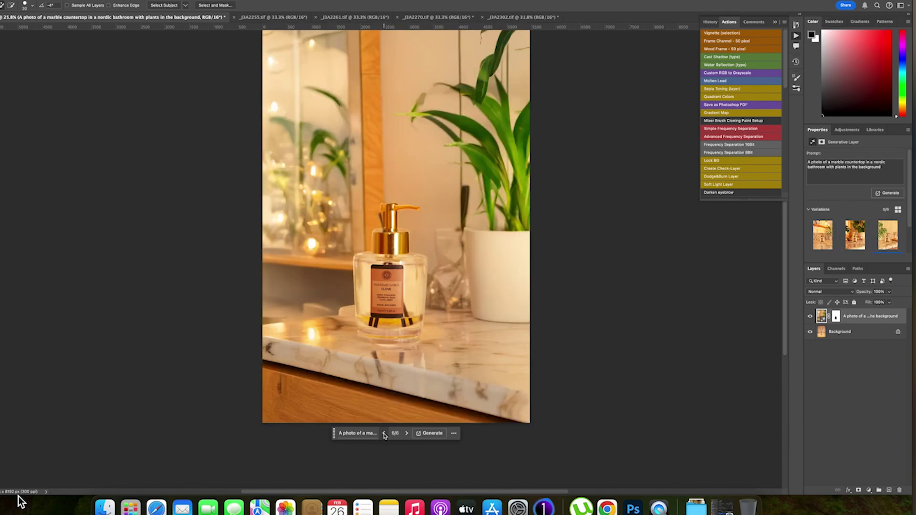
pyautogui.click(384, 433)
pyautogui.click(384, 433)
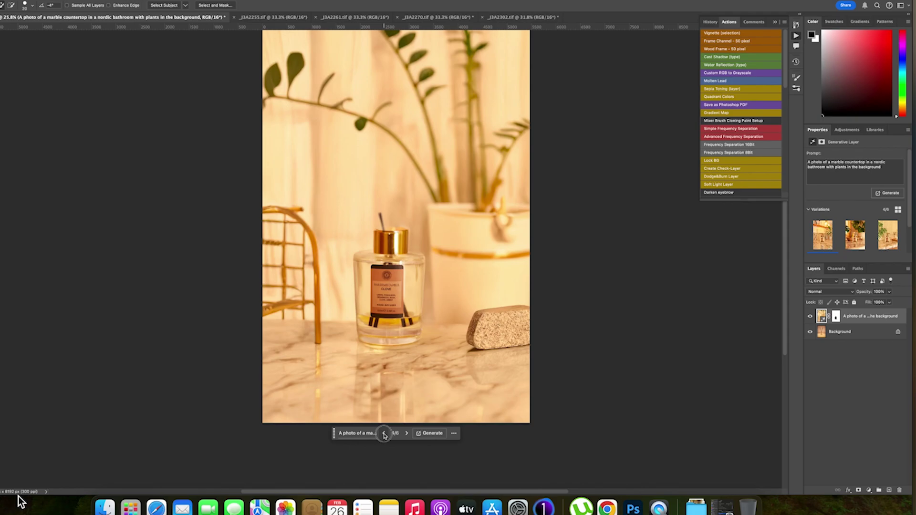
pyautogui.click(384, 434)
pyautogui.click(383, 433)
pyautogui.click(384, 433)
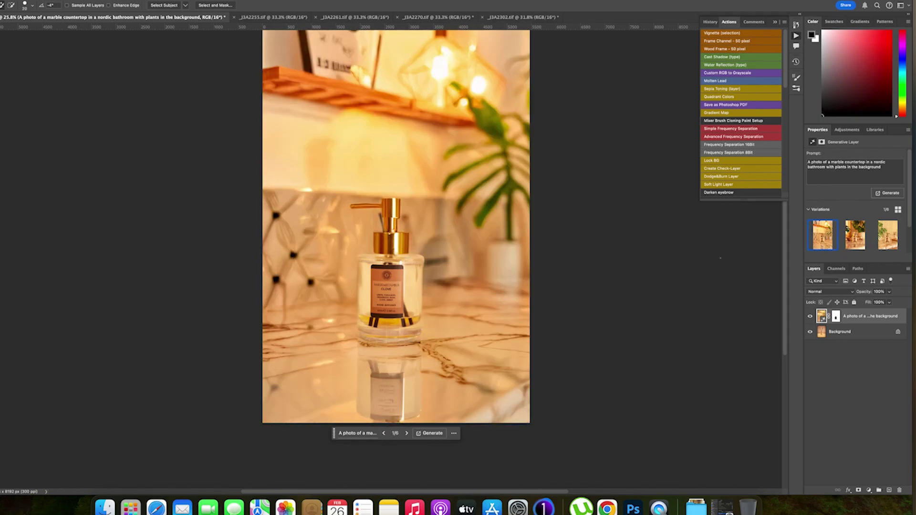
# - Invert the generated layer's mask and set the brush to 70% opacity and 72% flow
pyautogui.click(836, 316)
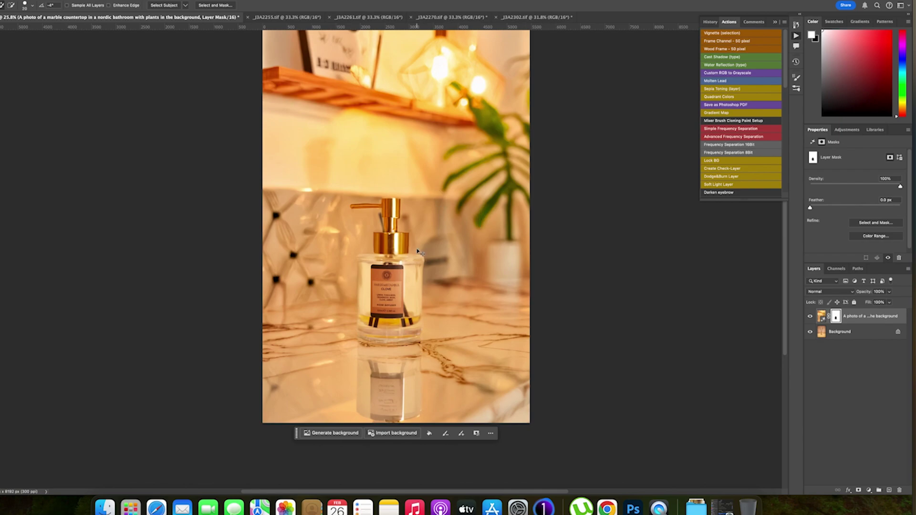
pyautogui.press('super+i')
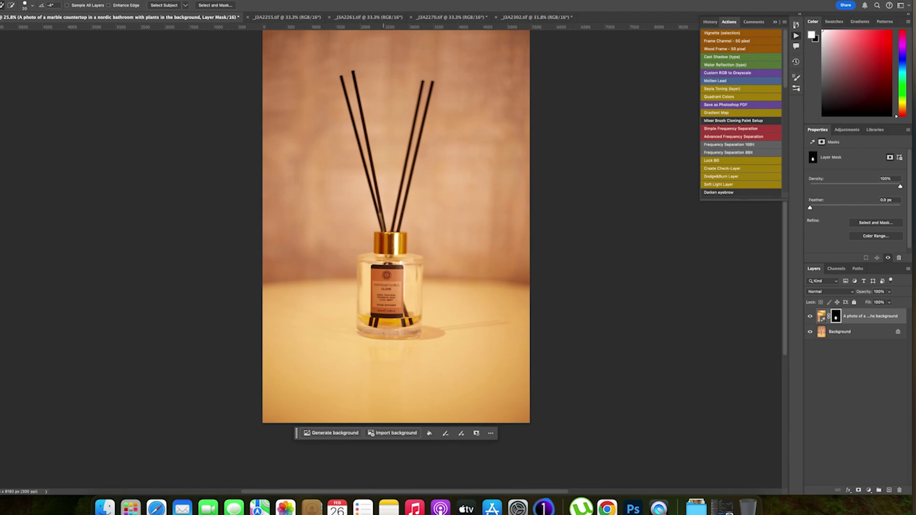
pyautogui.rightClick(8, 106)
pyautogui.click(38, 105)
pyautogui.scroll(-1, 315, 56)
pyautogui.click(178, 5)
pyautogui.moveTo(178, 16); pyautogui.dragTo(184, 17)
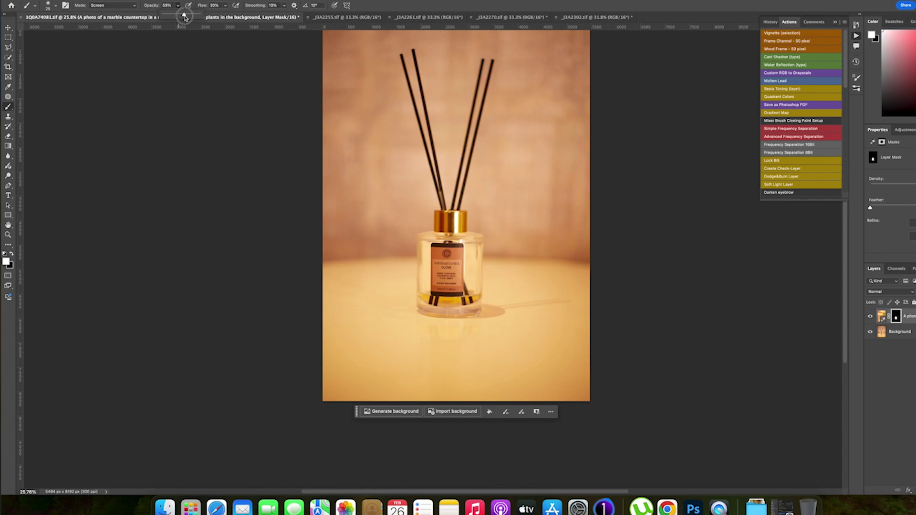
pyautogui.moveTo(186, 17); pyautogui.dragTo(240, 18)
pyautogui.click(226, 5)
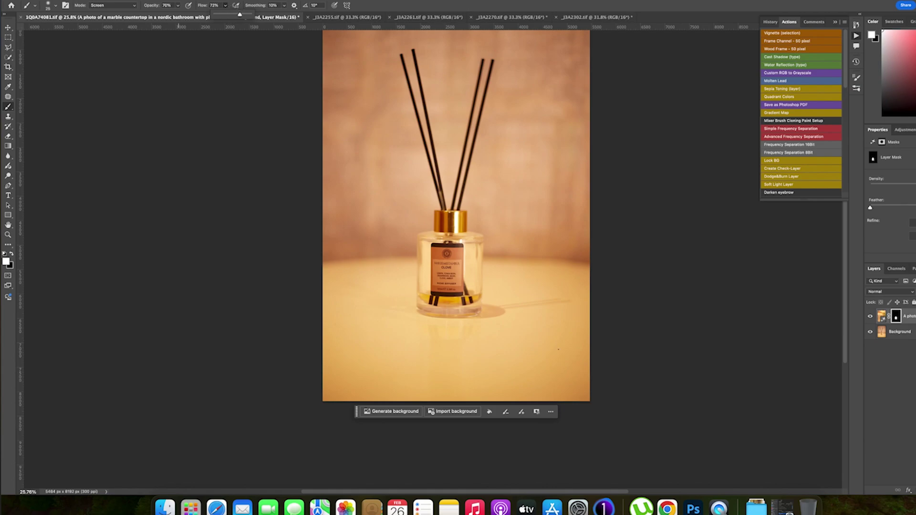
# - Paint white on the mask with a large soft brush to reveal the marble countertop, the tiled wall and the potted plant around the bottle
pyautogui.press(']')
pyautogui.press(']')
pyautogui.press(']')
pyautogui.press(']')
pyautogui.press(']')
pyautogui.press(']')
pyautogui.press(']')
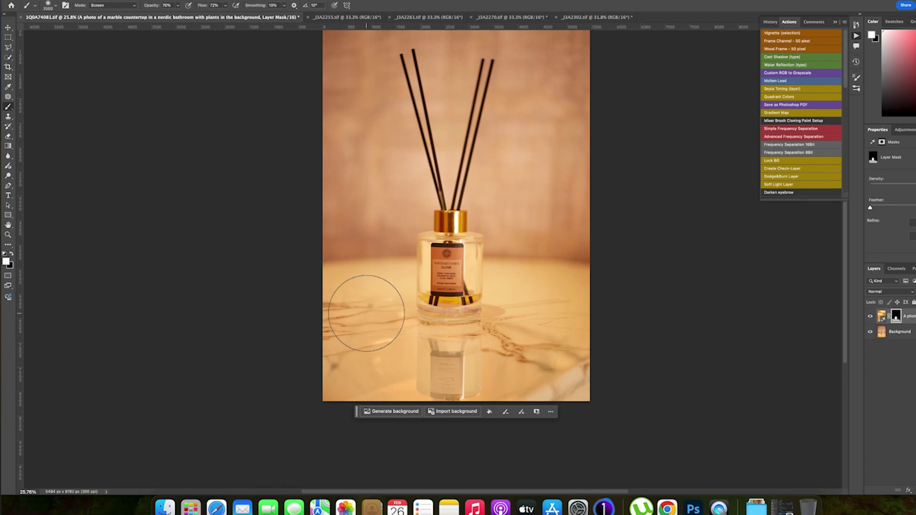
pyautogui.moveTo(367, 313)
pyautogui.mouseDown()
pyautogui.moveTo(337, 143)
pyautogui.moveTo(334, 262)
pyautogui.mouseUp()
pyautogui.press(']')
pyautogui.moveTo(343, 158); pyautogui.dragTo(360, 209)
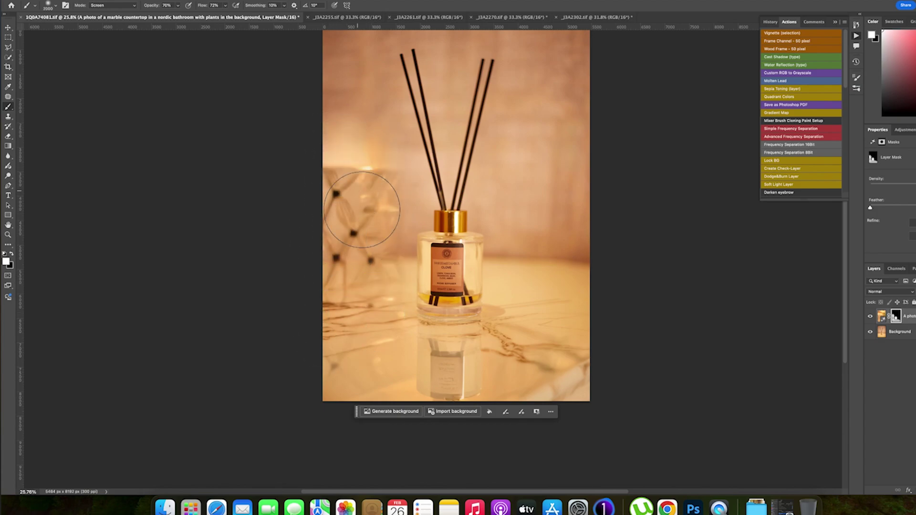
pyautogui.moveTo(537, 304)
pyautogui.mouseDown()
pyautogui.moveTo(522, 272)
pyautogui.moveTo(606, 341)
pyautogui.moveTo(590, 233)
pyautogui.moveTo(552, 215)
pyautogui.moveTo(602, 270)
pyautogui.moveTo(601, 288)
pyautogui.moveTo(585, 181)
pyautogui.moveTo(543, 161)
pyautogui.moveTo(570, 291)
pyautogui.moveTo(534, 232)
pyautogui.moveTo(451, 360)
pyautogui.mouseUp()
# - Enlarge the brush and paint the mask to reveal the lamp, upper plant leaves and wooden shelf around the reeds
pyautogui.press(']')
pyautogui.press(']')
pyautogui.press(']')
pyautogui.moveTo(534, 186)
pyautogui.mouseDown()
pyautogui.moveTo(521, 342)
pyautogui.moveTo(570, 330)
pyautogui.mouseUp()
pyautogui.scroll(5, 569, 329)
pyautogui.press(']')
pyautogui.press(']')
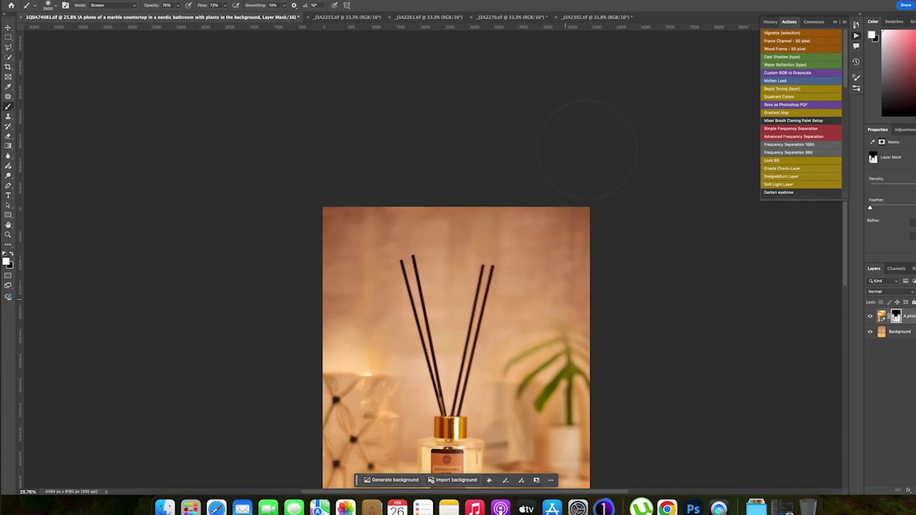
pyautogui.press(']')
pyautogui.press(']')
pyautogui.moveTo(482, 180); pyautogui.dragTo(362, 127)
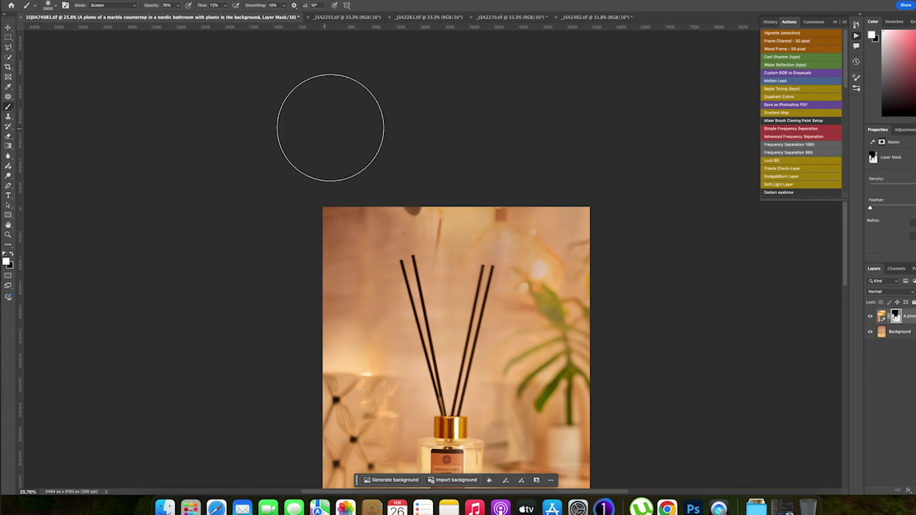
pyautogui.press(']')
pyautogui.press(']')
pyautogui.moveTo(241, 299)
pyautogui.mouseDown()
pyautogui.moveTo(317, 270)
pyautogui.moveTo(337, 338)
pyautogui.mouseUp()
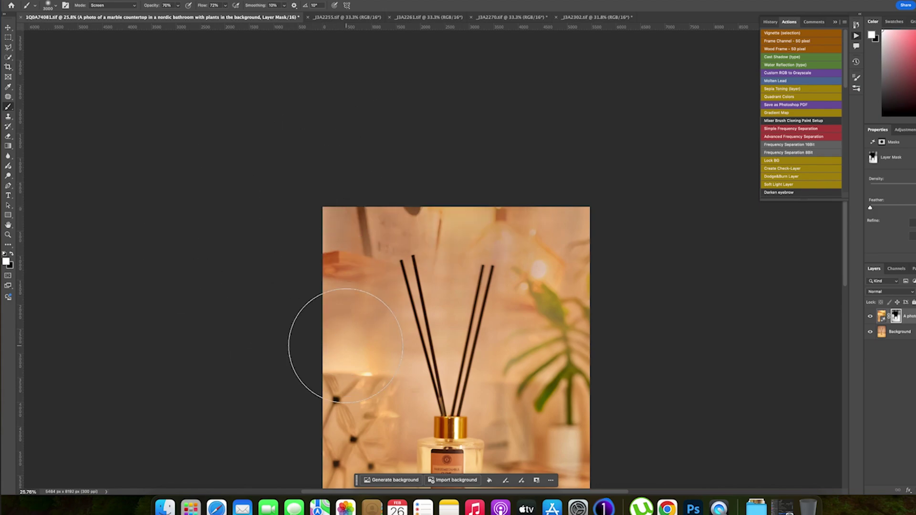
# - Strengthen the plant and the wall beside the bottle on the mask, adjusting the soft brush's size
pyautogui.scroll(1, 323, 256)
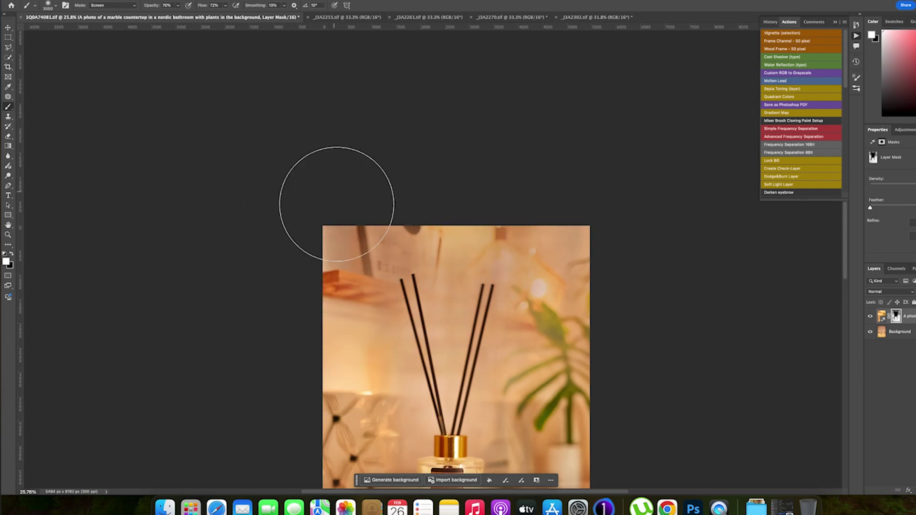
pyautogui.scroll(-4, 314, 257)
pyautogui.press('[')
pyautogui.press('[')
pyautogui.press('[')
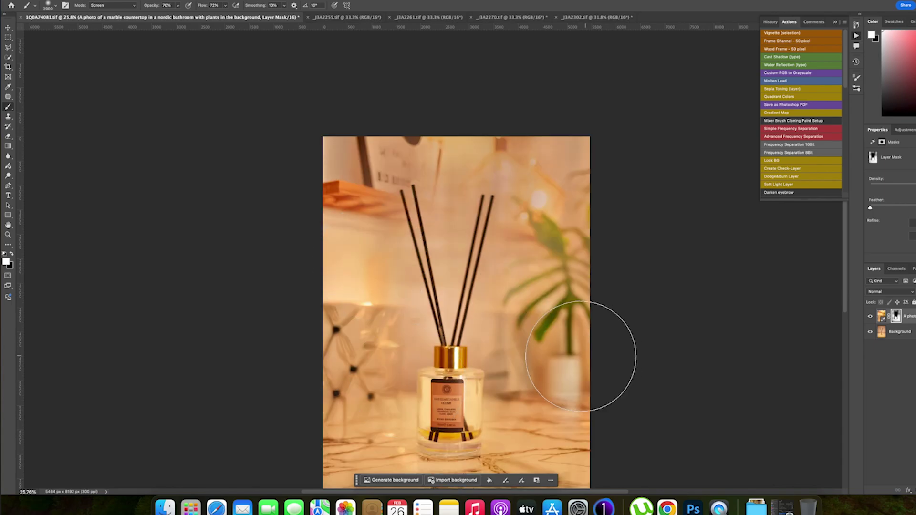
pyautogui.press(']')
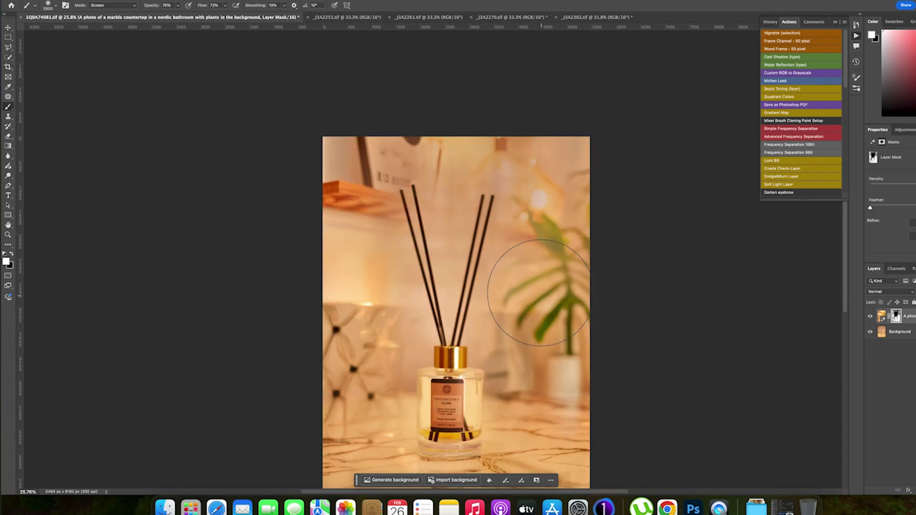
pyautogui.scroll(-4, 571, 246)
pyautogui.press('[')
pyautogui.press('[')
pyautogui.press('[')
pyautogui.press('[')
pyautogui.press('[')
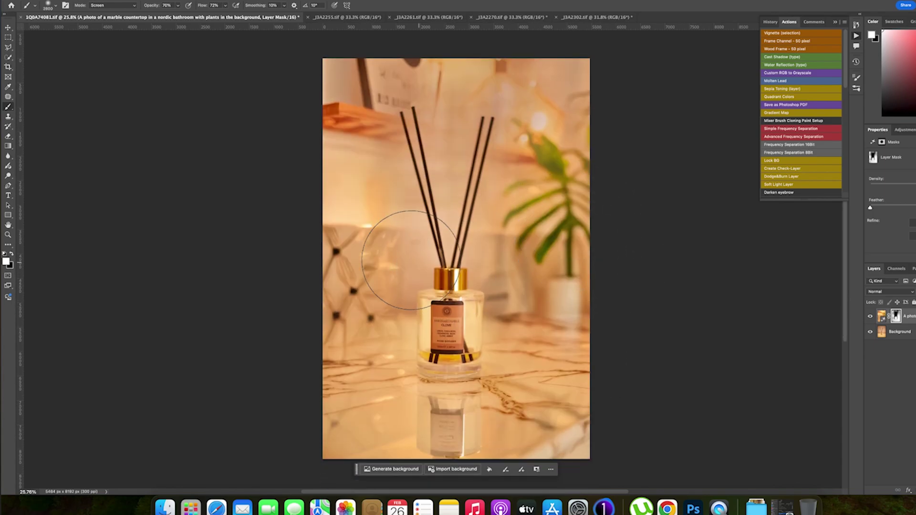
pyautogui.press('[')
pyautogui.press('[')
pyautogui.press('[')
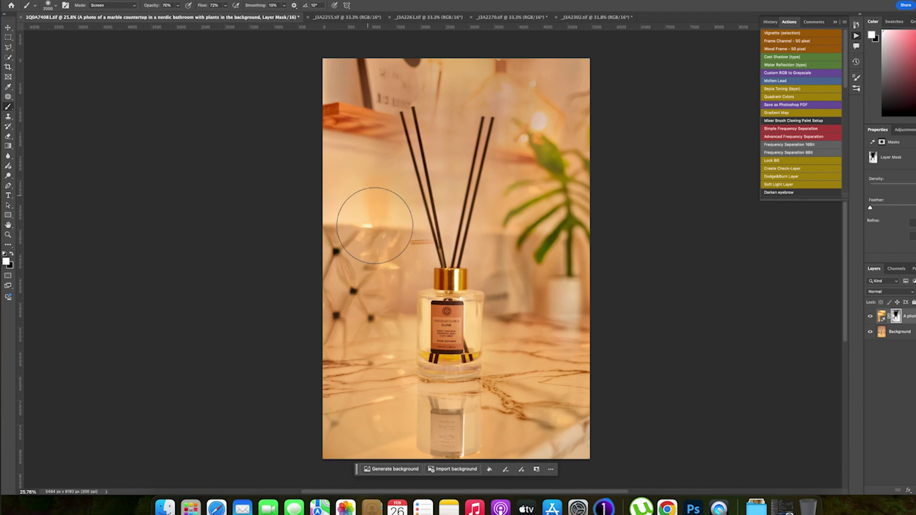
# - Shrink the brush and paint the mask between the reeds to reveal the generated wall there
pyautogui.rightClick(449, 212)
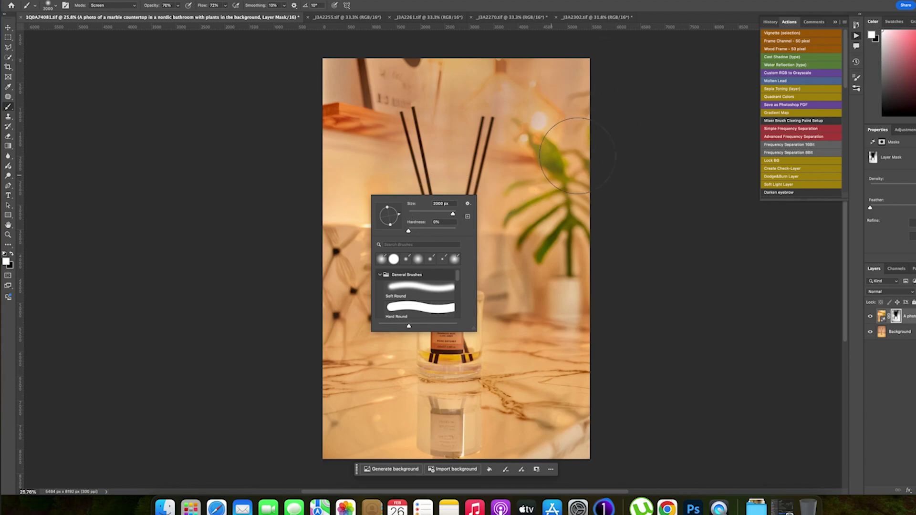
pyautogui.click(561, 187)
pyautogui.press('[')
pyautogui.press('[')
pyautogui.press('[')
pyautogui.press('[')
pyautogui.press('[')
pyautogui.press('[')
pyautogui.press('[')
pyautogui.press('[')
pyautogui.press('[')
pyautogui.press('[')
pyautogui.press('[')
pyautogui.press('[')
pyautogui.press('[')
pyautogui.press('[')
pyautogui.press('[')
pyautogui.press(']')
pyautogui.press(']')
pyautogui.press(']')
pyautogui.moveTo(451, 209); pyautogui.dragTo(451, 112)
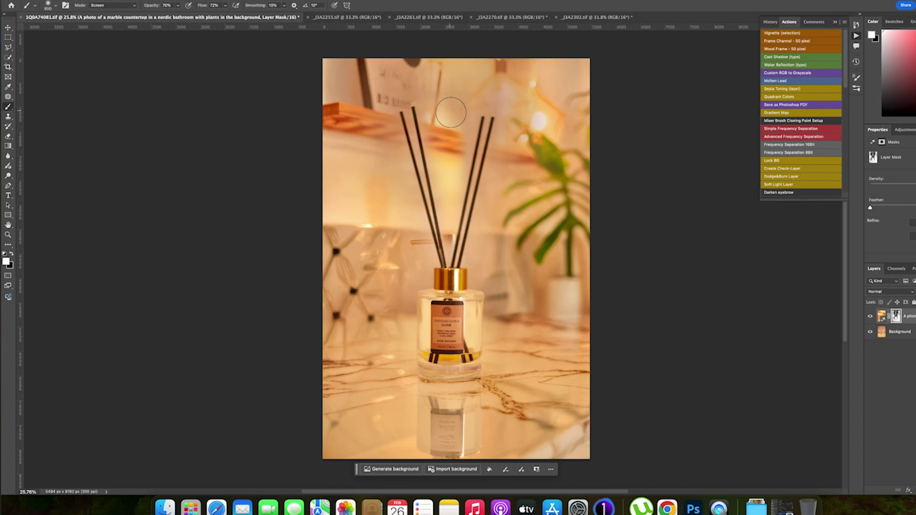
# - Paint the mask with a gradually larger brush to bring out the hanging lamp and the frame above the shelf
pyautogui.press(']')
pyautogui.press(']')
pyautogui.press(']')
pyautogui.press(']')
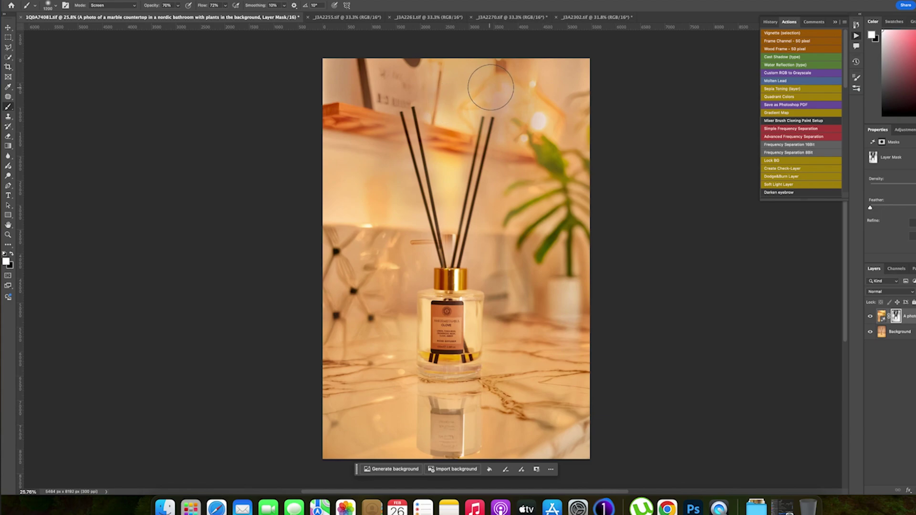
pyautogui.moveTo(492, 87); pyautogui.dragTo(537, 98)
pyautogui.press(']')
pyautogui.press(']')
pyautogui.press(']')
pyautogui.moveTo(432, 62); pyautogui.dragTo(390, 87)
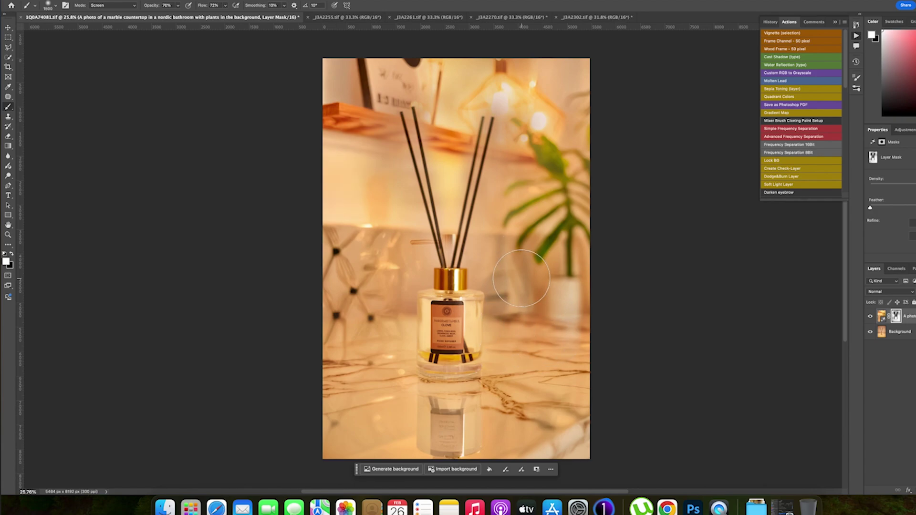
# - Compare the photo before and after by toggling the generated layer's visibility, leaving it shown
pyautogui.scroll(-2, 523, 270)
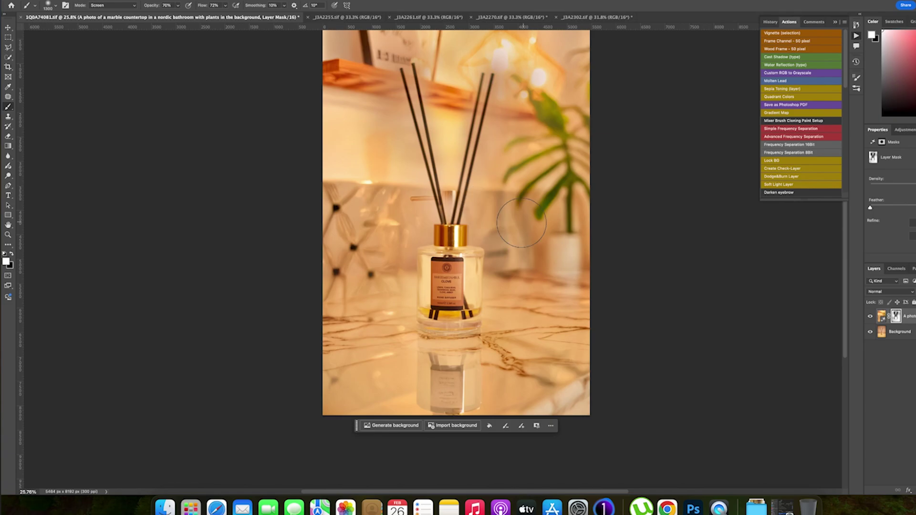
pyautogui.scroll(-5, 514, 301)
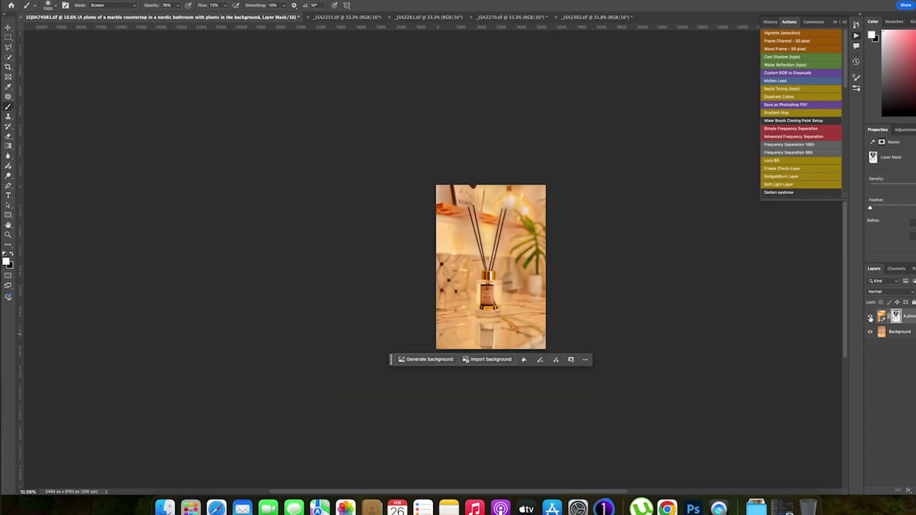
pyautogui.click(870, 318)
pyautogui.click(870, 318)
pyautogui.click(870, 318)
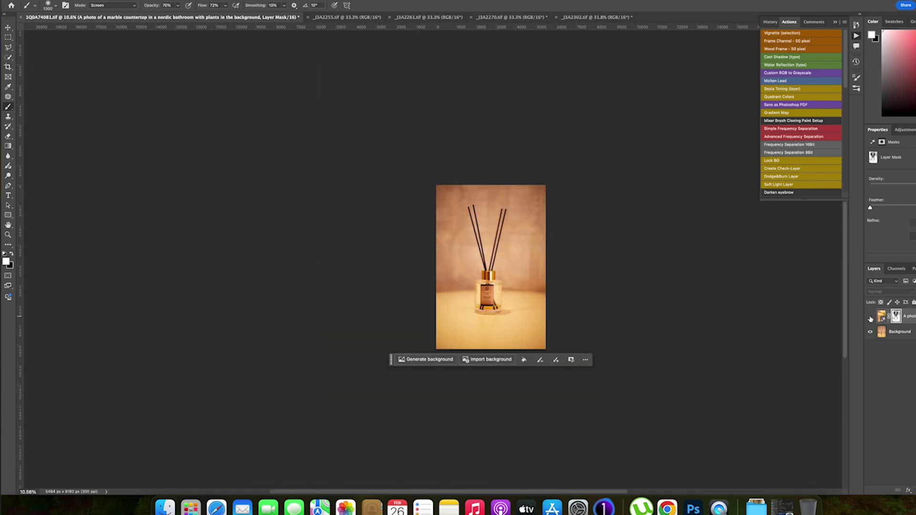
pyautogui.click(871, 318)
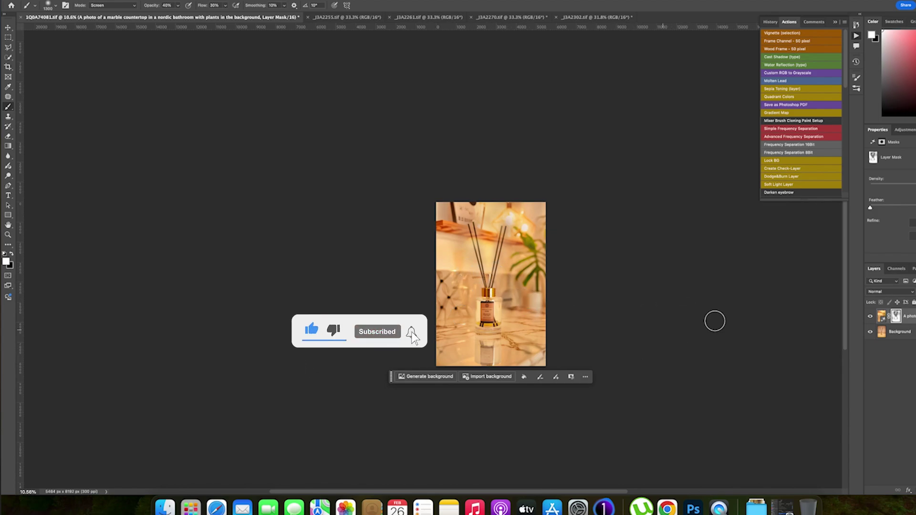
pyautogui.click(870, 317)
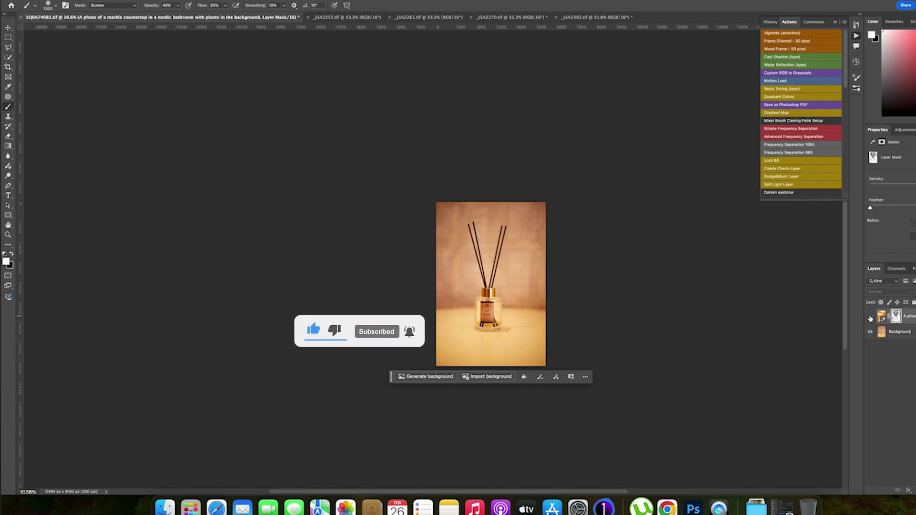
pyautogui.click(871, 317)
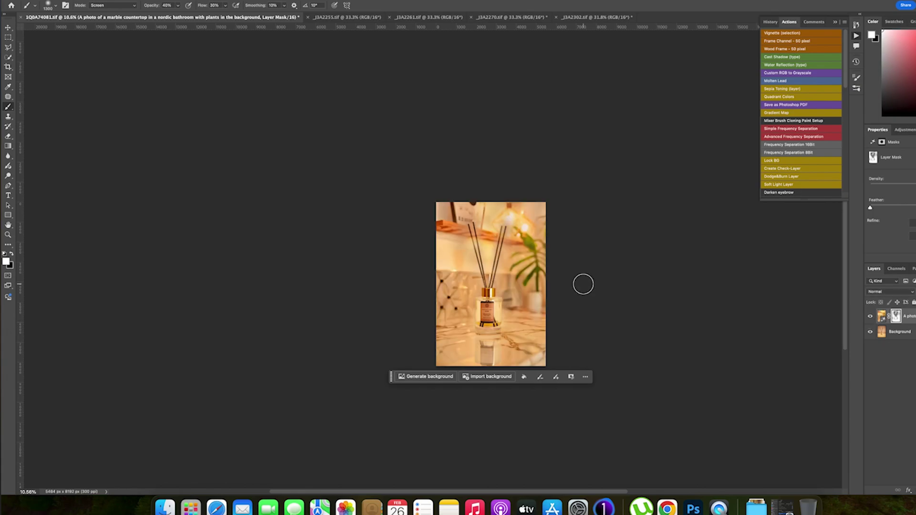
# - Merge the generated layer into the background and patch out the leftover pump spout beside the outer reed
pyautogui.press('x')
pyautogui.hotkey('ctrl', 'e')
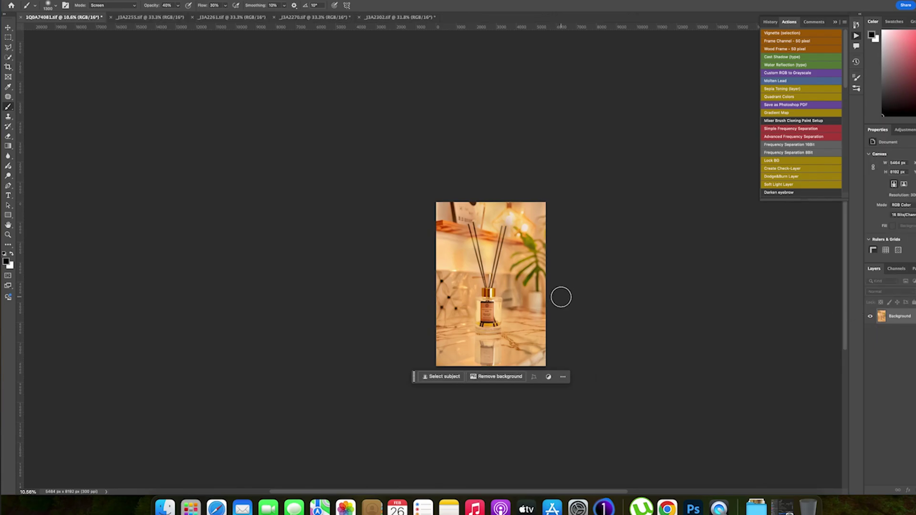
pyautogui.press('j')
pyautogui.scroll(5, 482, 277)
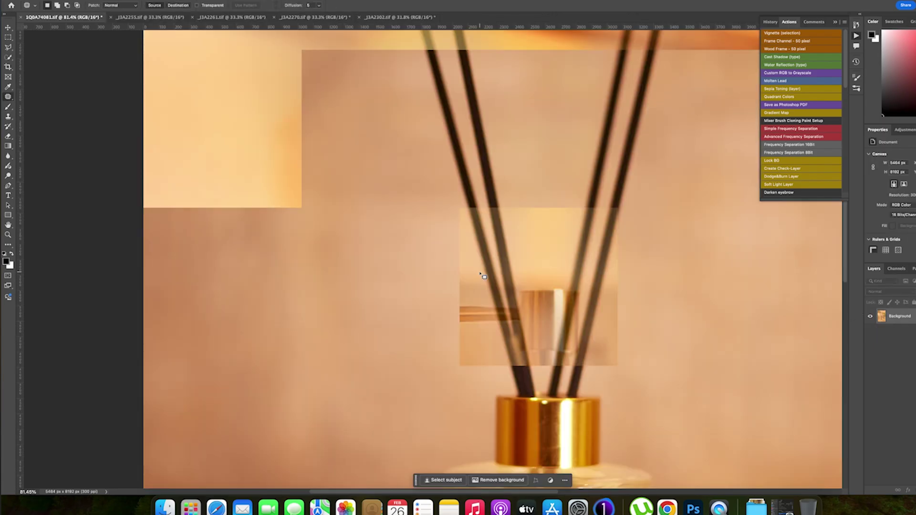
pyautogui.moveTo(428, 301)
pyautogui.mouseDown()
pyautogui.moveTo(412, 329)
pyautogui.moveTo(498, 313)
pyautogui.moveTo(495, 305)
pyautogui.moveTo(472, 355)
pyautogui.mouseUp()
pyautogui.hotkey('ctrl', 'd')
# - Patch the leftover pump artifact around the inner reed just above the diffuser's gold collar and clear the selection
pyautogui.press('s')
pyautogui.scroll(-2, 525, 332)
pyautogui.press('j')
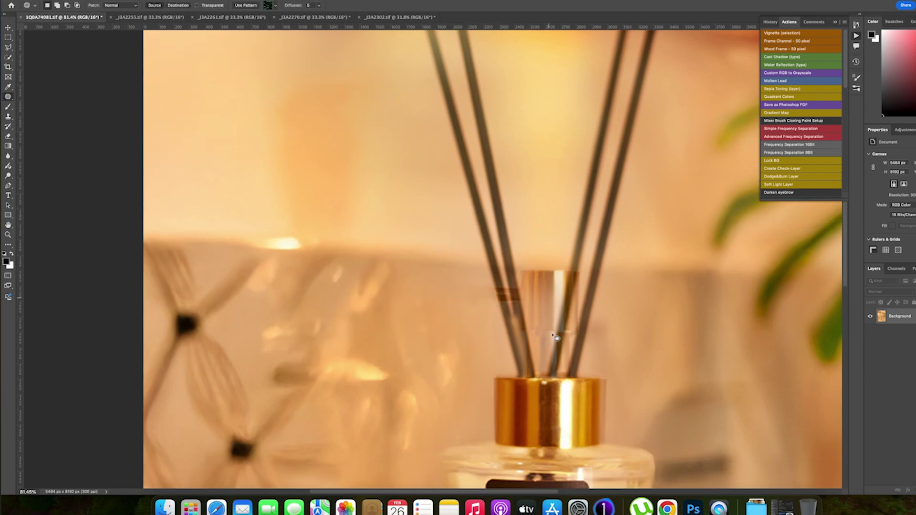
pyautogui.moveTo(552, 332)
pyautogui.mouseDown()
pyautogui.moveTo(570, 329)
pyautogui.moveTo(572, 318)
pyautogui.mouseUp()
pyautogui.press('super+d')
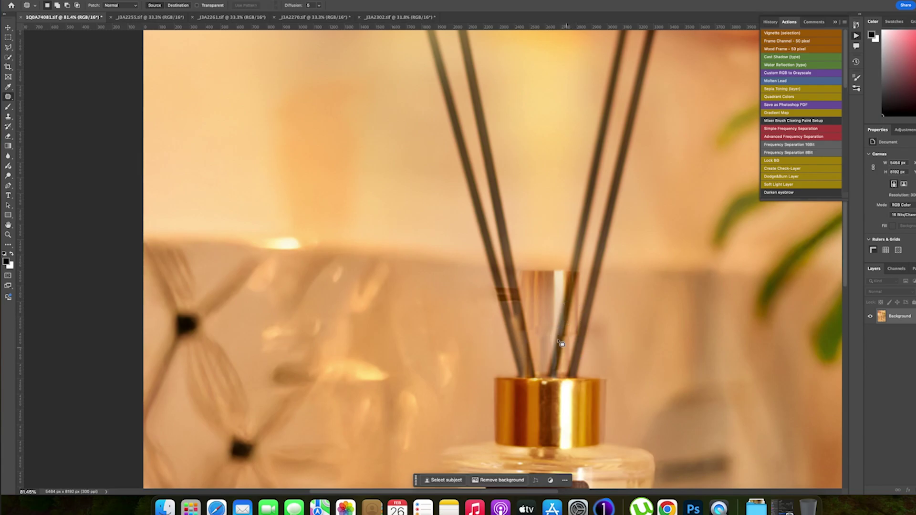
pyautogui.scroll(-5, 496, 313)
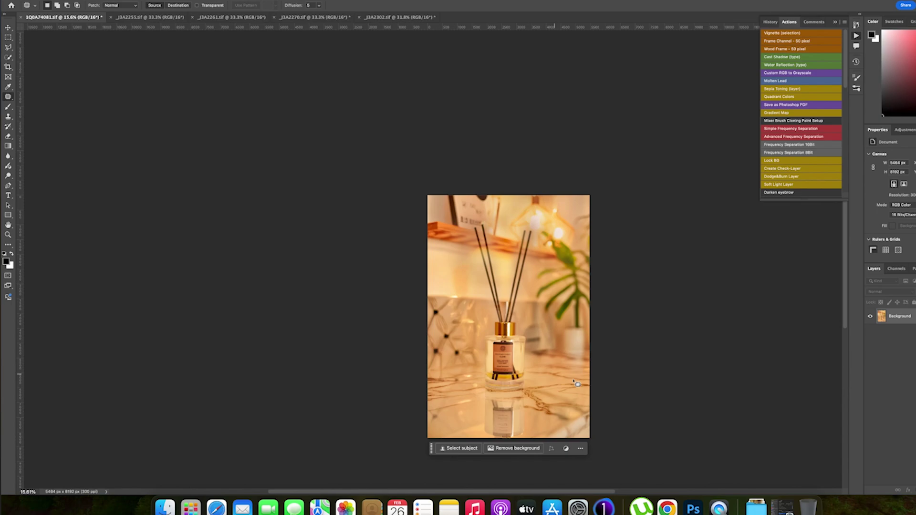
pyautogui.scroll(-2, 516, 383)
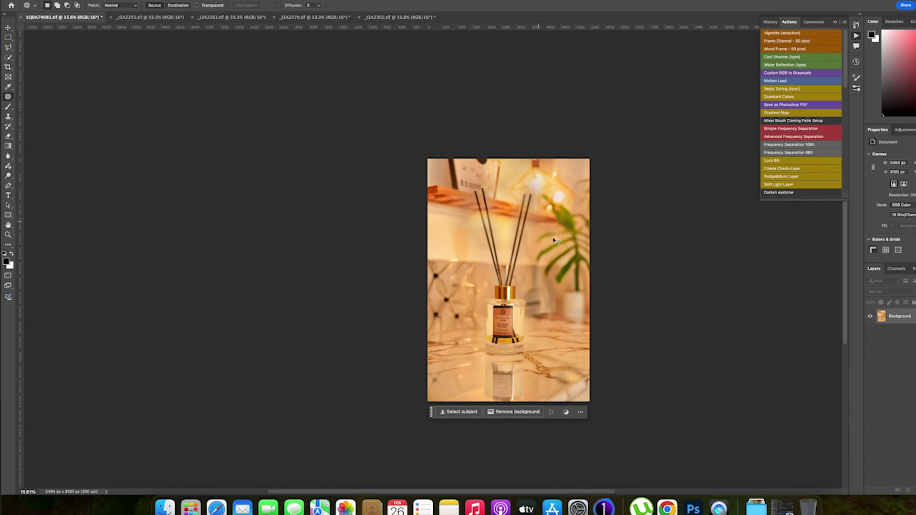
# - Start saving a copy of the finished image to the Desktop and open the choice of file formats
pyautogui.press('super+shift+s')
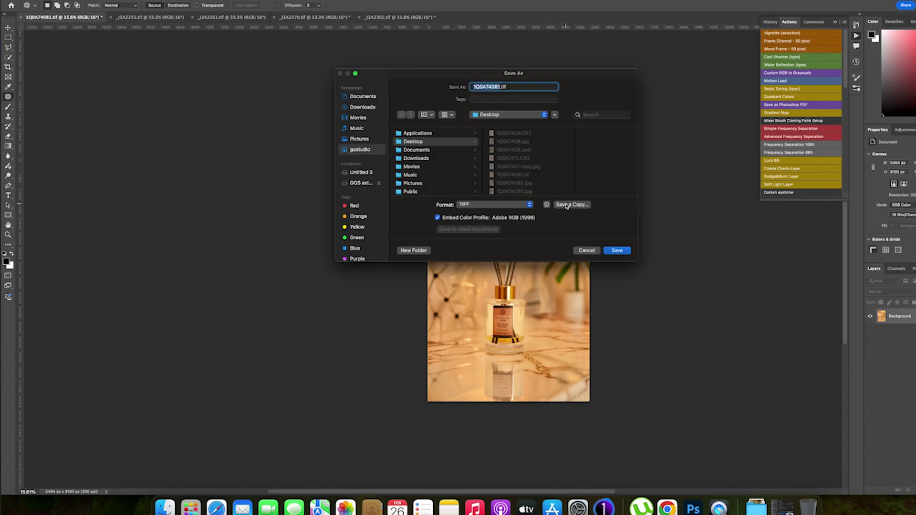
pyautogui.click(566, 204)
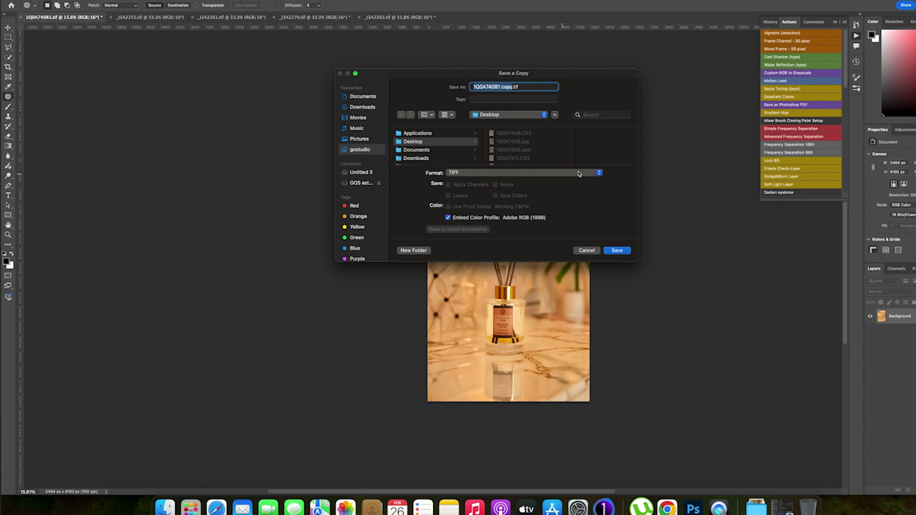
pyautogui.click(817, 511)
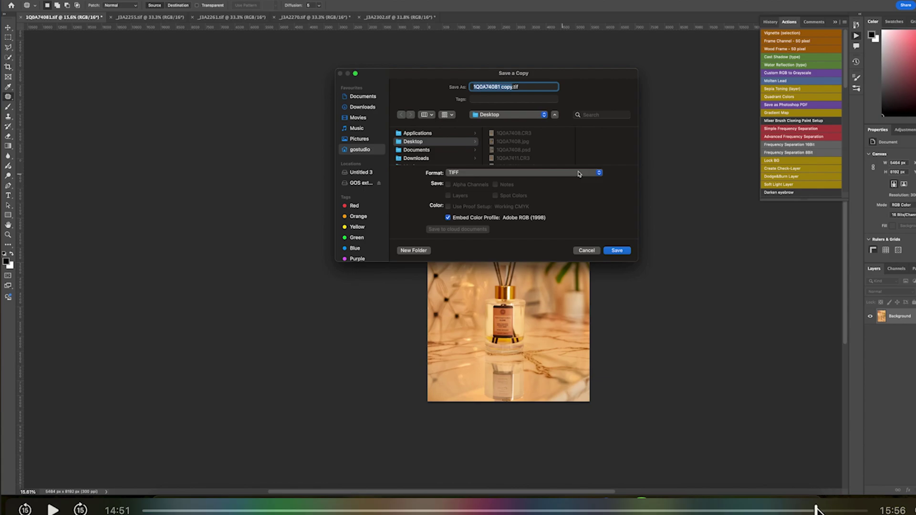
pyautogui.click(835, 512)
pyautogui.press('space')
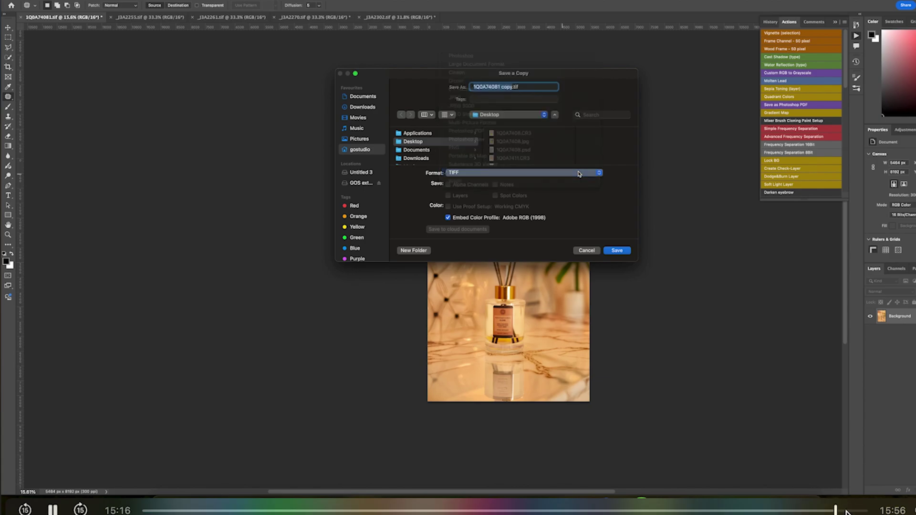